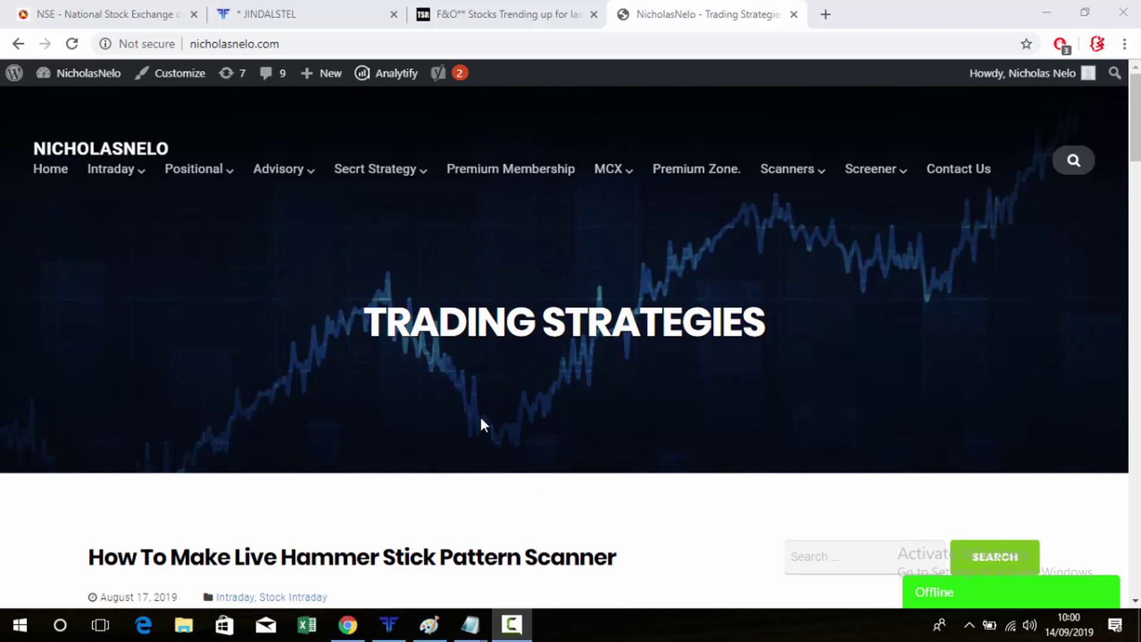
# Step: Fill the red candlestick and its wicks green in Paint
pyautogui.click(439, 624)
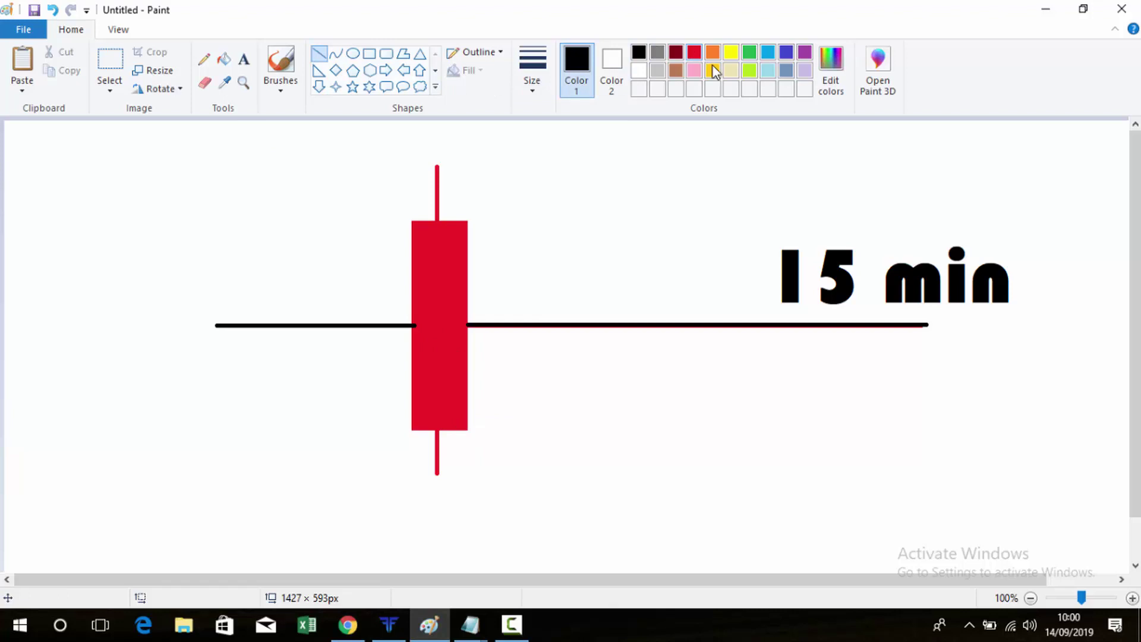
pyautogui.click(748, 56)
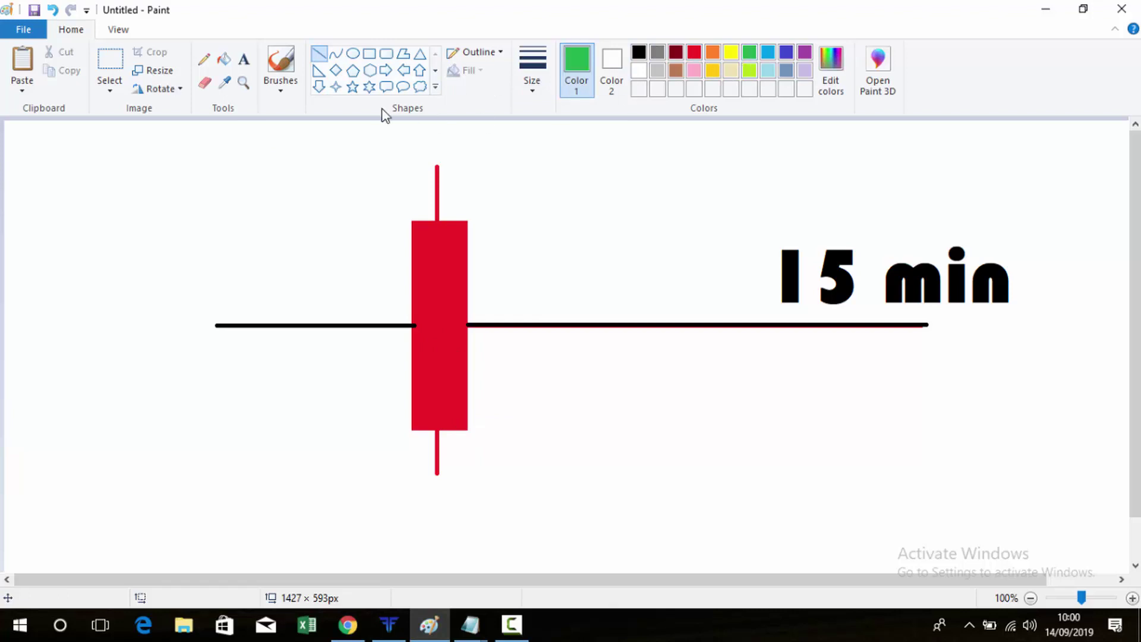
pyautogui.click(224, 67)
pyautogui.click(438, 288)
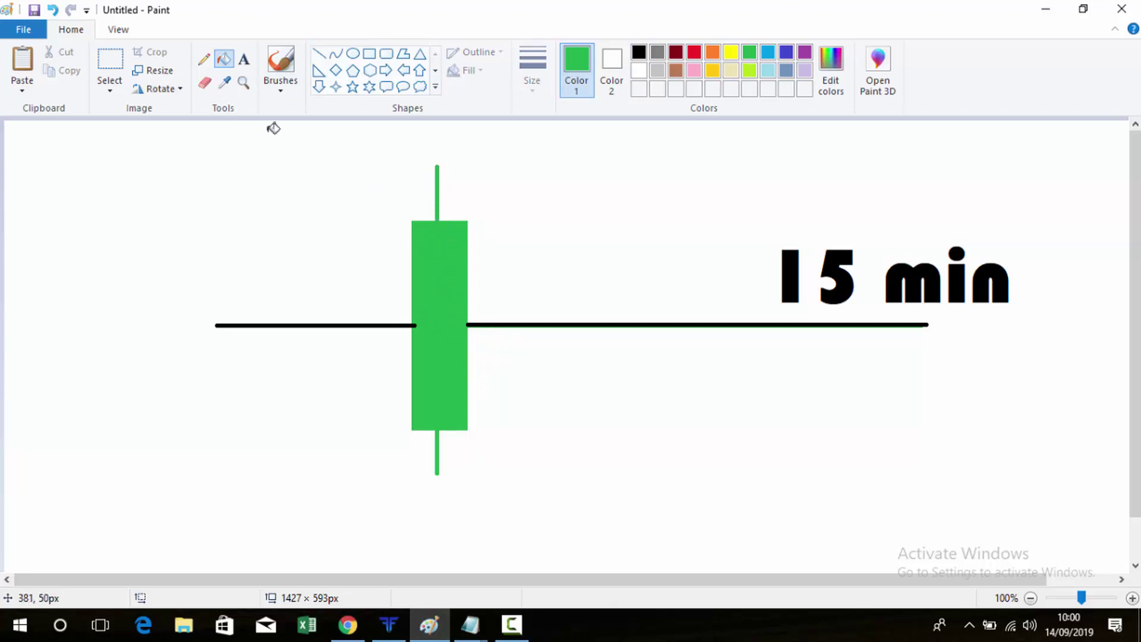
# Step: Pencil a thin green line from the candle's top-right and a small mark beside it
pyautogui.click(205, 60)
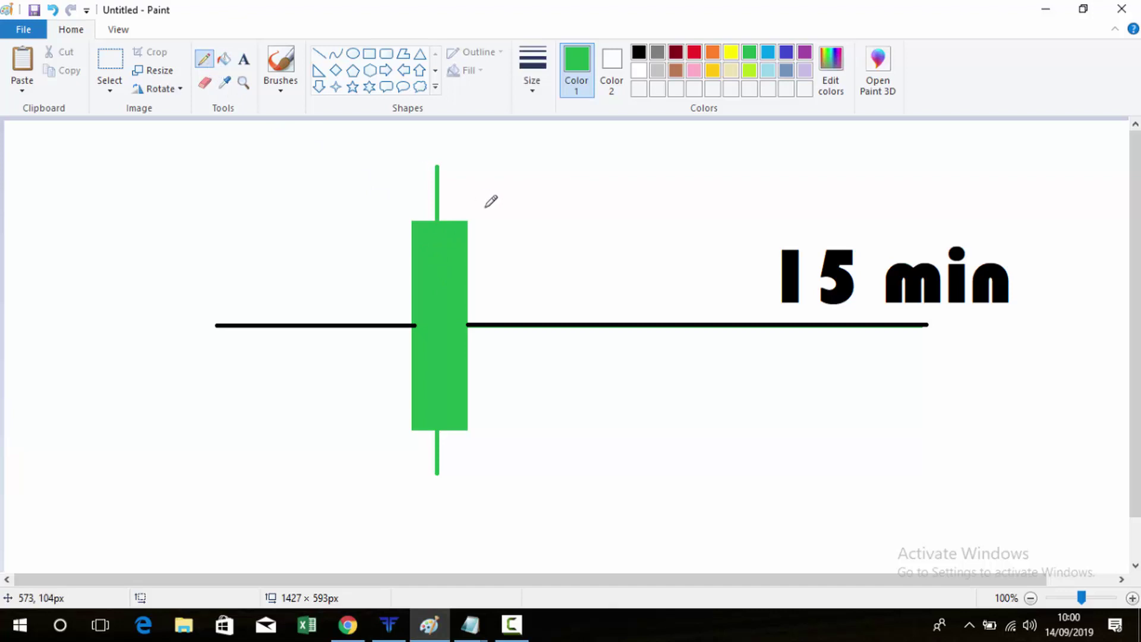
pyautogui.moveTo(467, 221); pyautogui.dragTo(530, 228)
pyautogui.moveTo(483, 323)
pyautogui.mouseDown()
pyautogui.moveTo(487, 304)
pyautogui.moveTo(495, 314)
pyautogui.mouseUp()
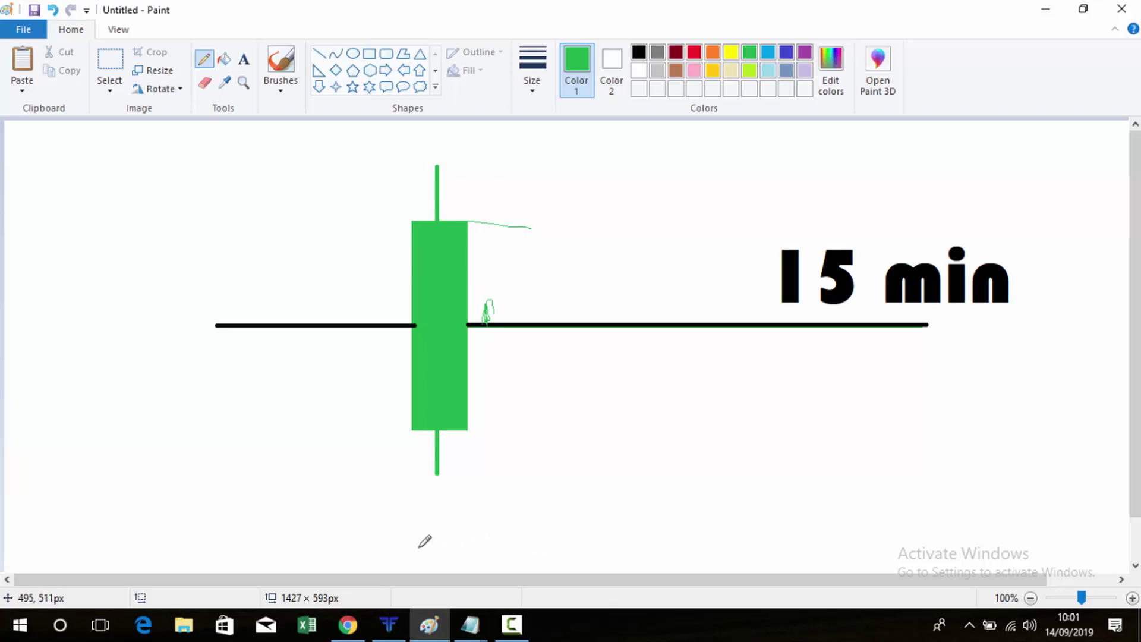
# Step: Zoom the JINDALSTEL 15-minute chart out to show candles back to 5 Sep, then go back to Paint
pyautogui.click(360, 628)
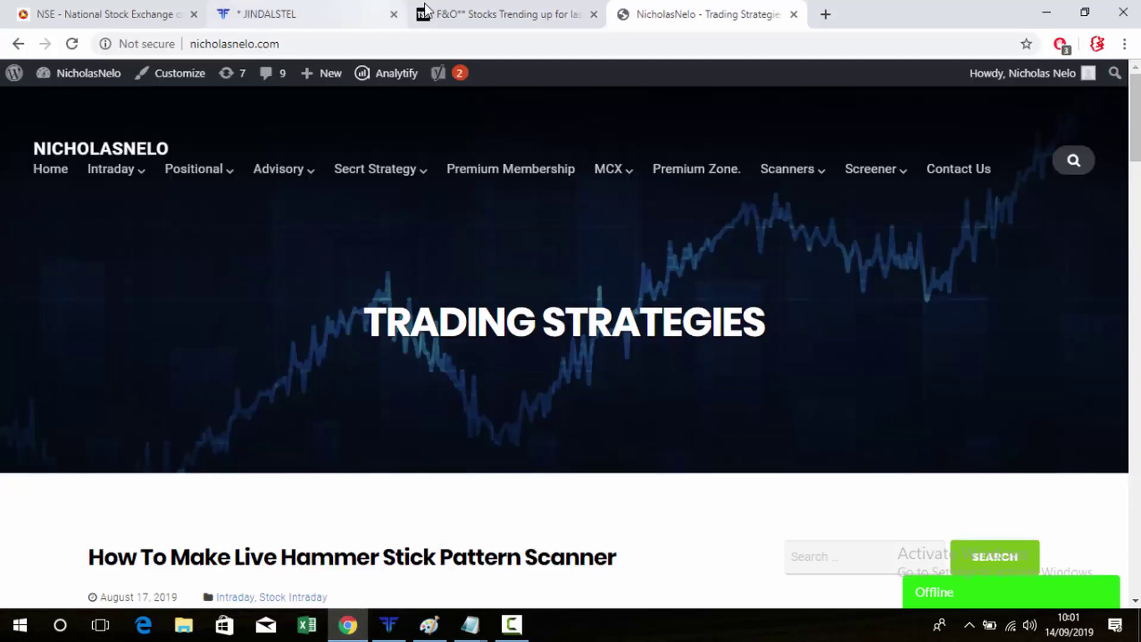
pyautogui.click(307, 6)
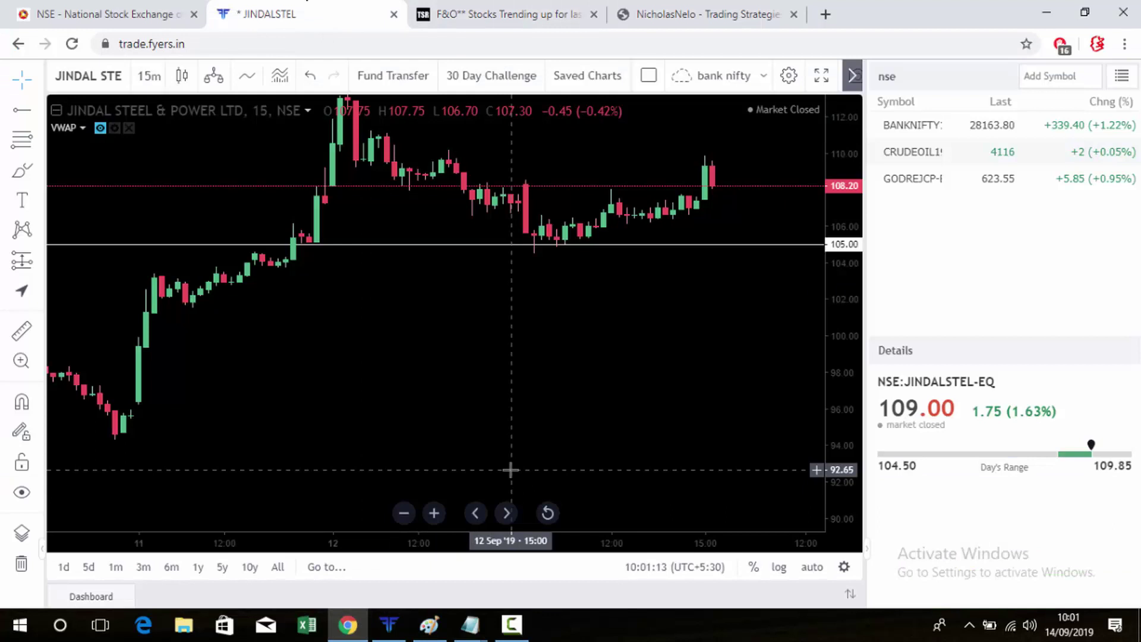
pyautogui.scroll(-5, 463, 413)
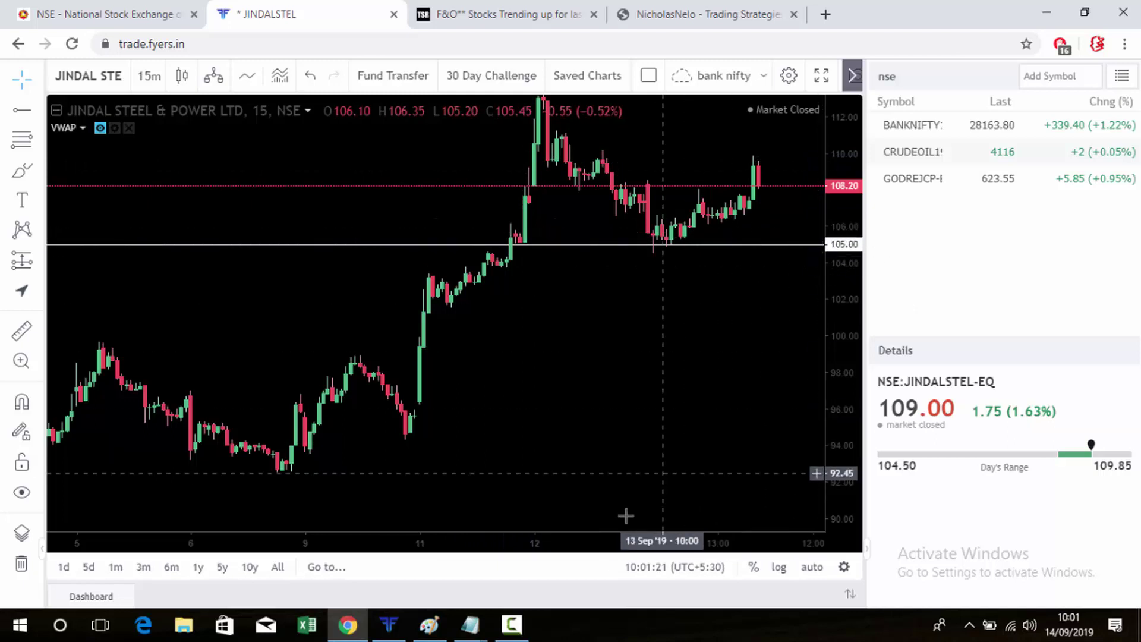
pyautogui.click(429, 624)
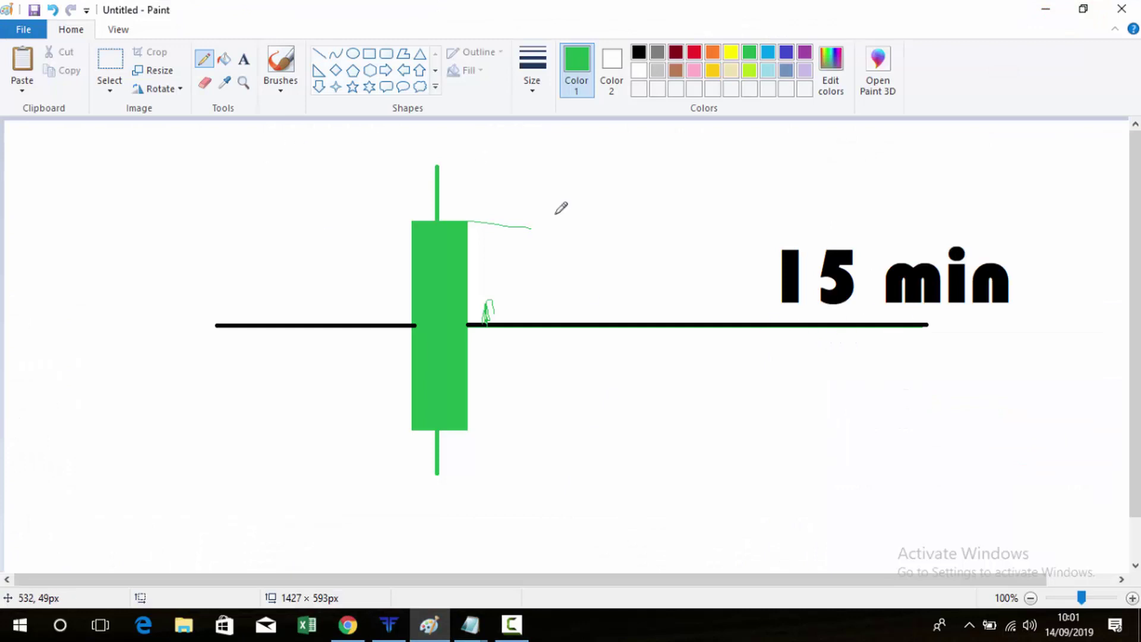
pyautogui.moveTo(348, 624)
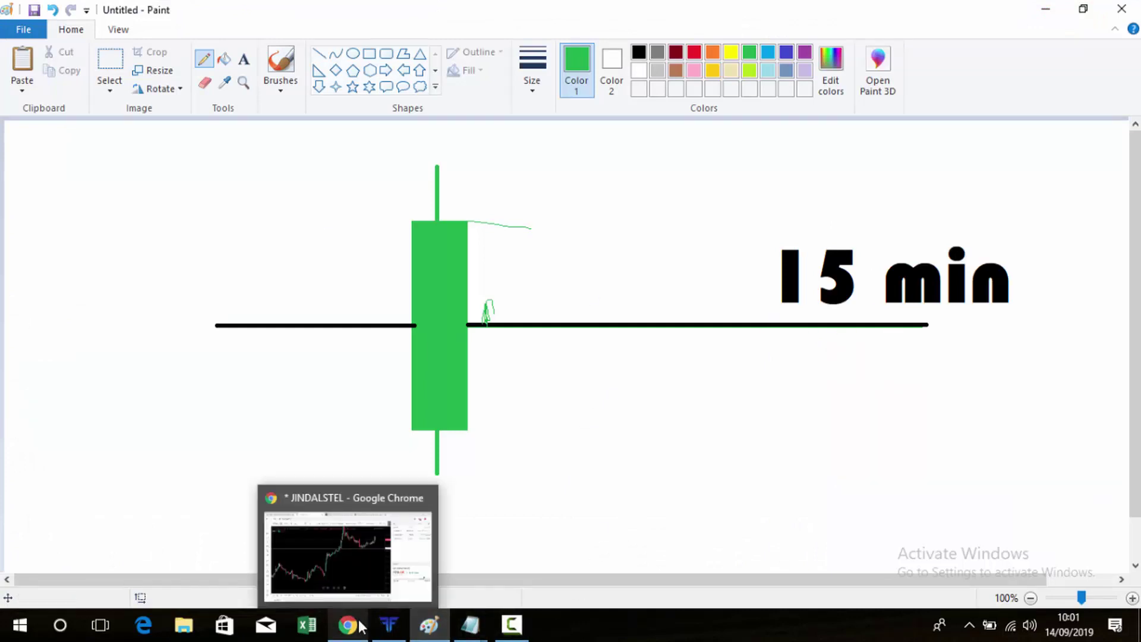
pyautogui.click(359, 571)
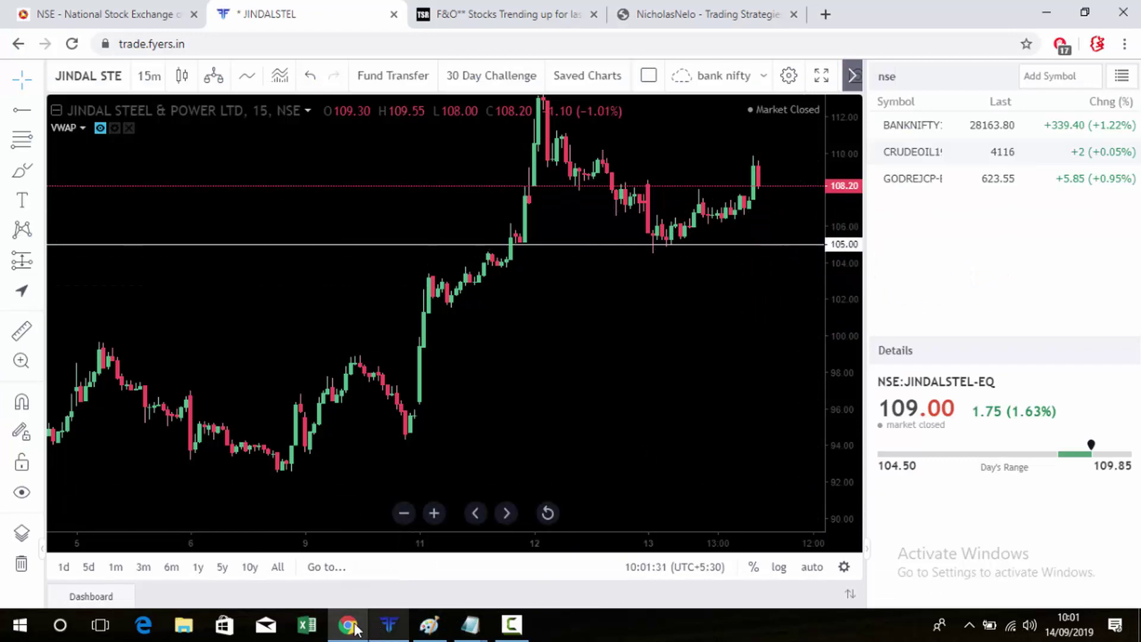
pyautogui.click(429, 624)
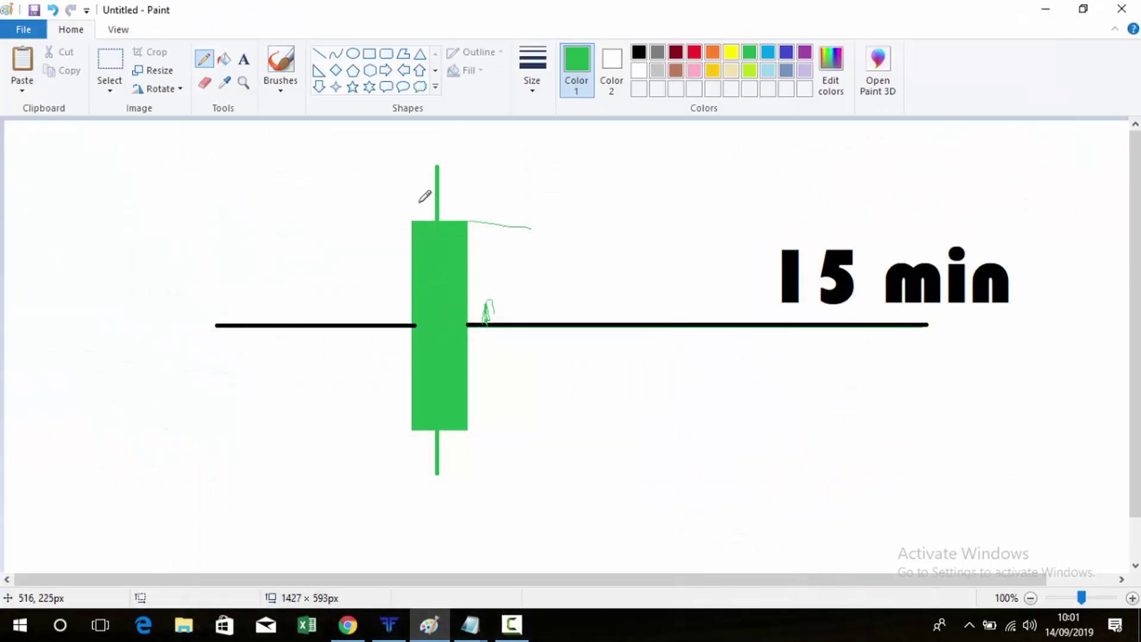
pyautogui.click(223, 59)
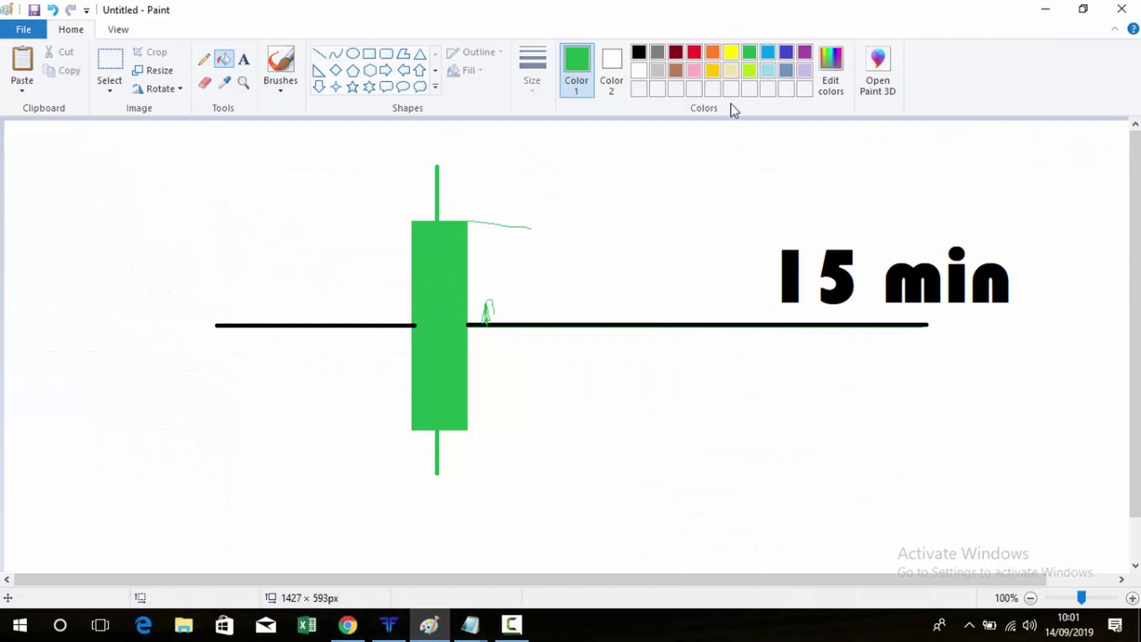
pyautogui.click(699, 53)
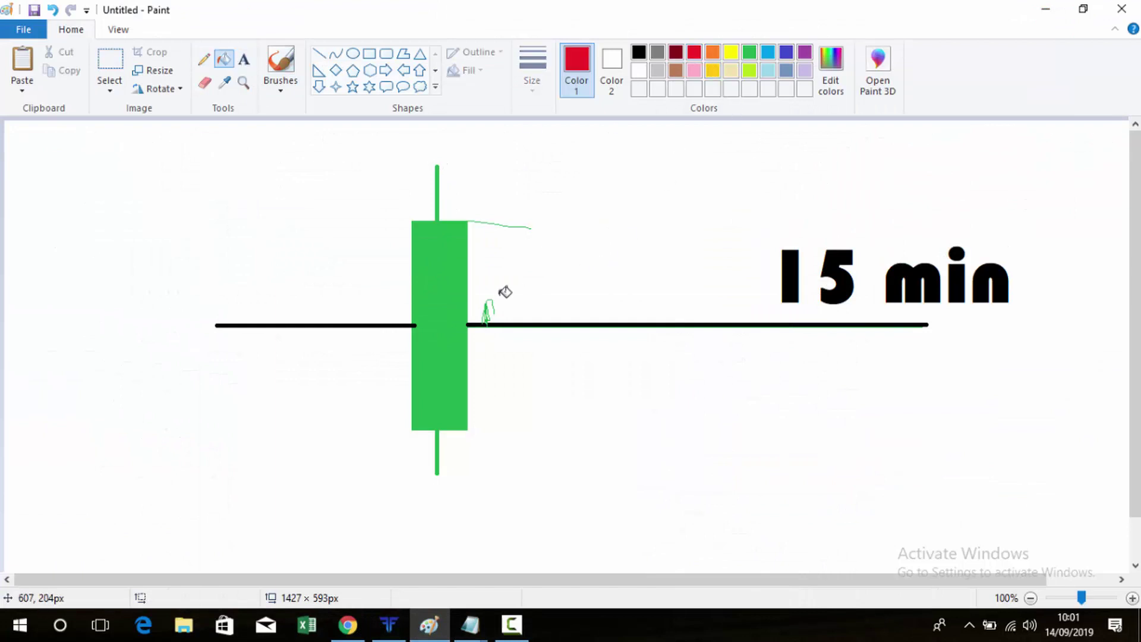
pyautogui.click(462, 268)
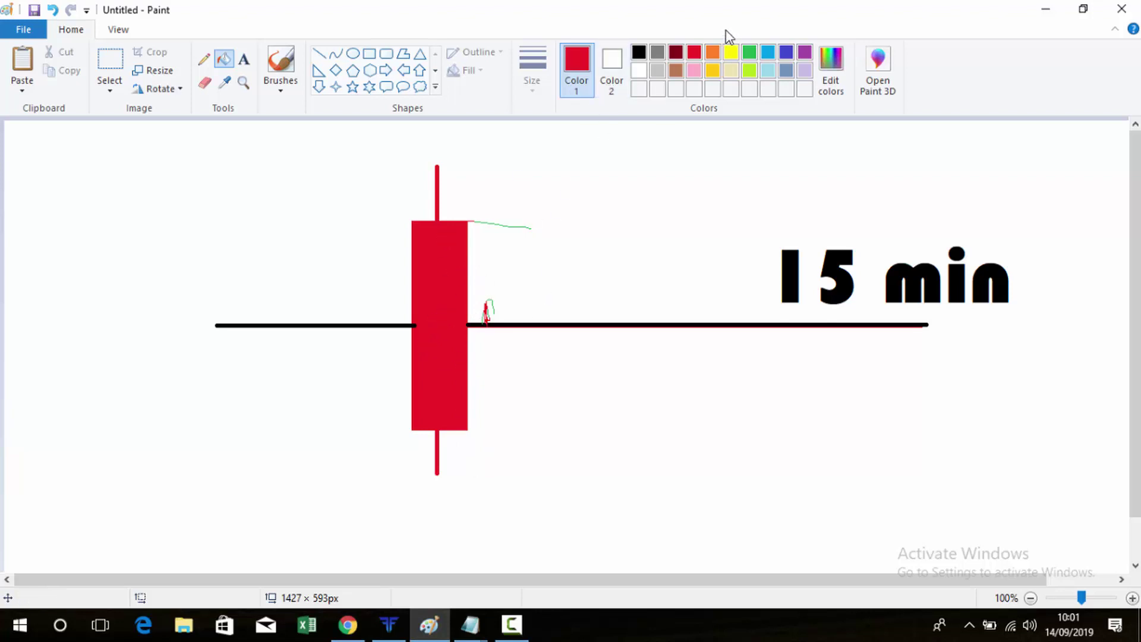
pyautogui.click(748, 56)
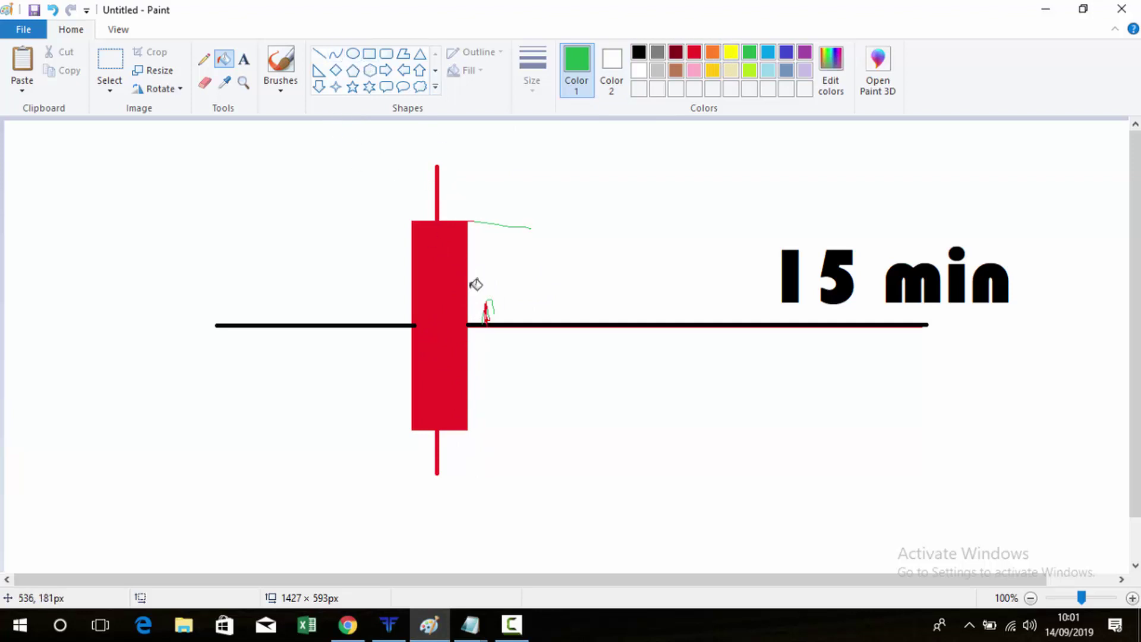
pyautogui.click(457, 268)
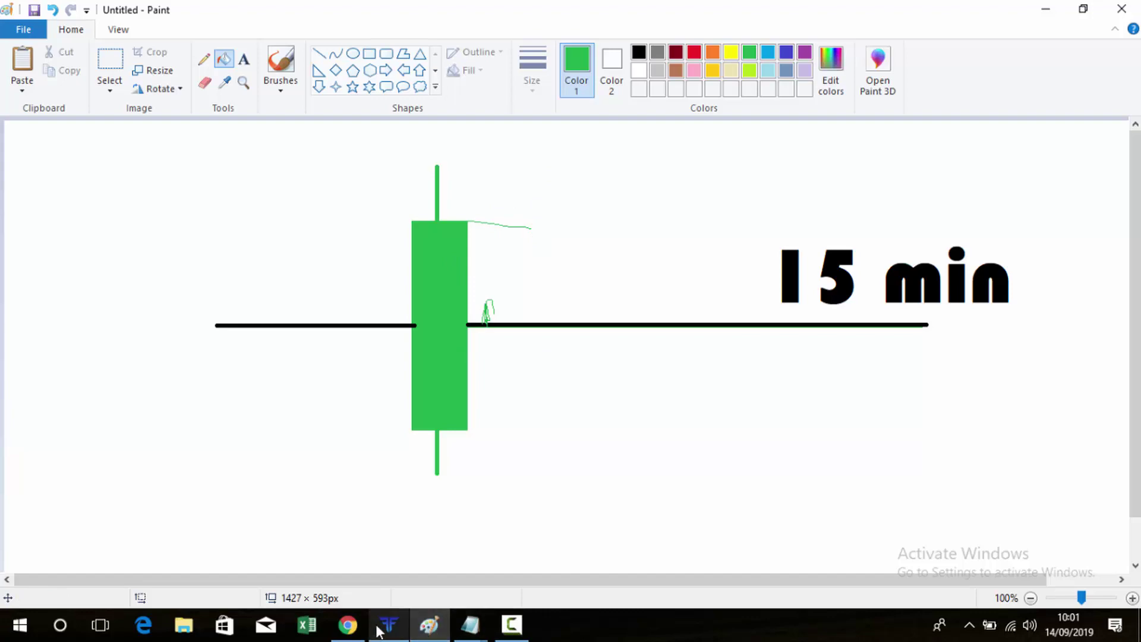
# Step: Frame the JINDALSTEL 15-minute chart on 11–13 Sep around the 105 line and pick the Brush tool
pyautogui.click(357, 627)
pyautogui.scroll(5, 527, 326)
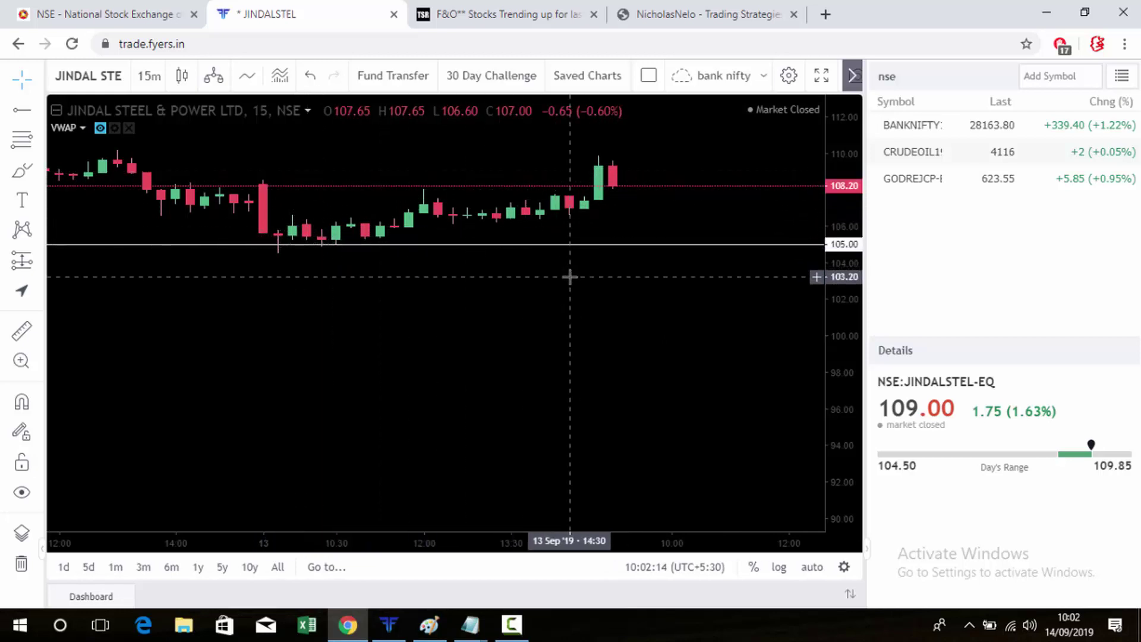
pyautogui.moveTo(570, 275); pyautogui.dragTo(651, 227)
pyautogui.scroll(-3, 483, 236)
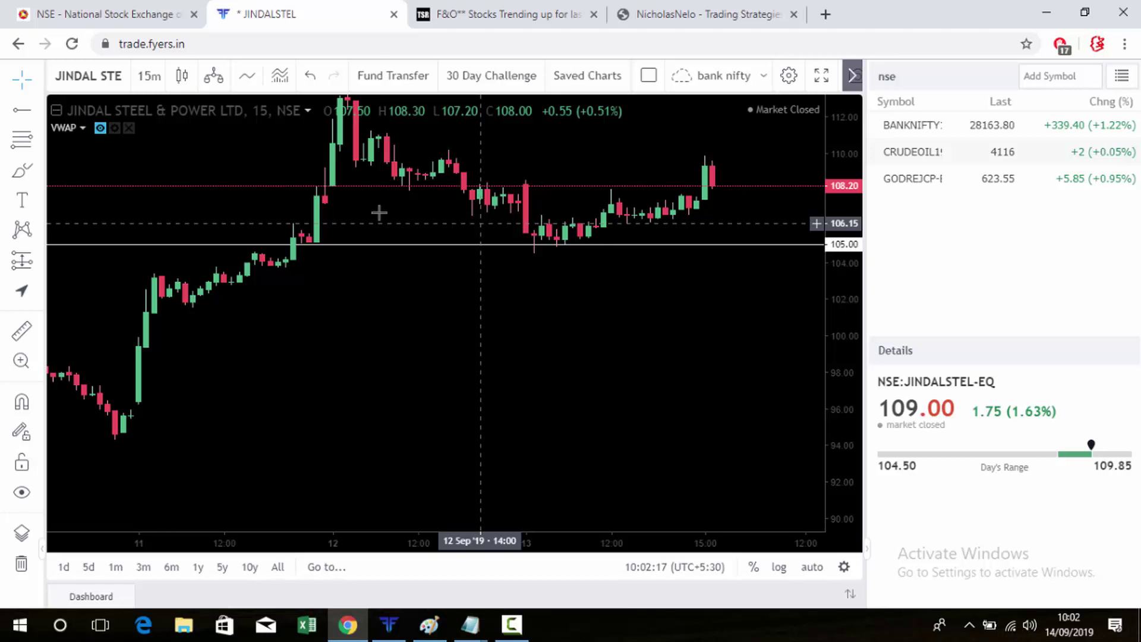
pyautogui.click(22, 171)
# Step: Circle in red the 13 Sep and earlier candles touching the 105 support
pyautogui.moveTo(537, 260)
pyautogui.mouseDown()
pyautogui.moveTo(510, 241)
pyautogui.moveTo(581, 228)
pyautogui.mouseUp()
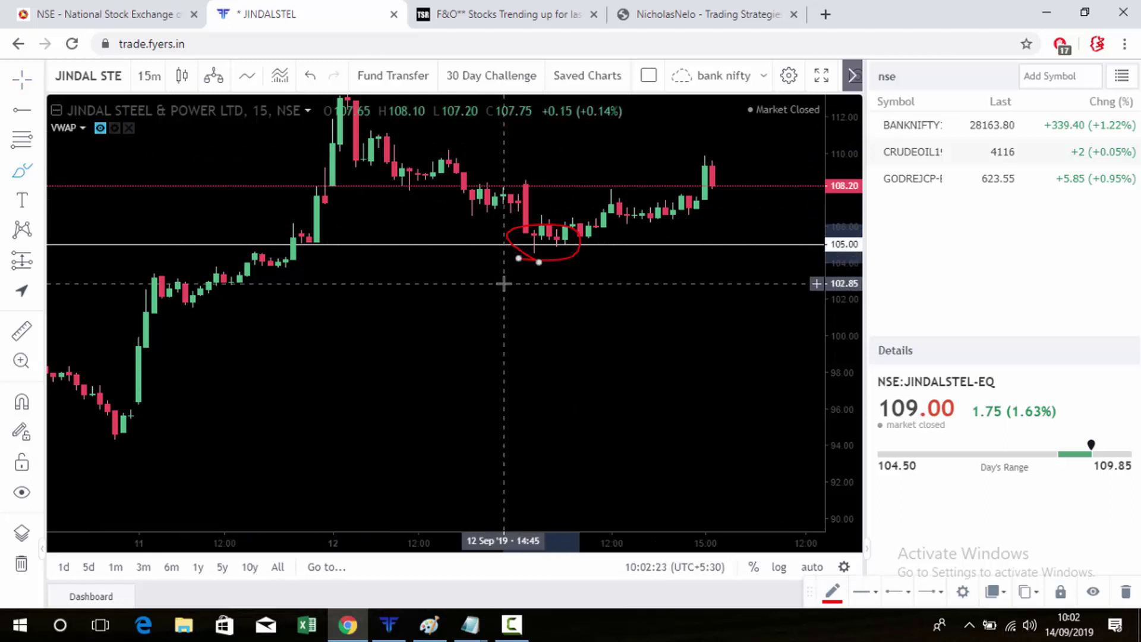
pyautogui.moveTo(303, 252)
pyautogui.mouseDown()
pyautogui.moveTo(272, 238)
pyautogui.moveTo(341, 232)
pyautogui.mouseUp()
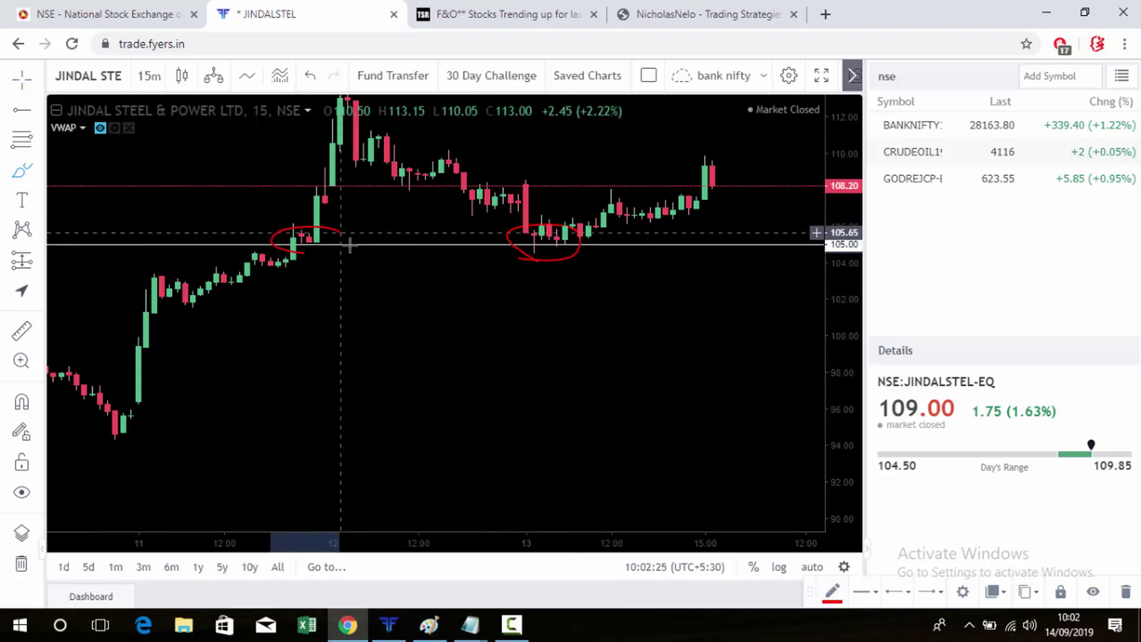
pyautogui.scroll(-4, 341, 262)
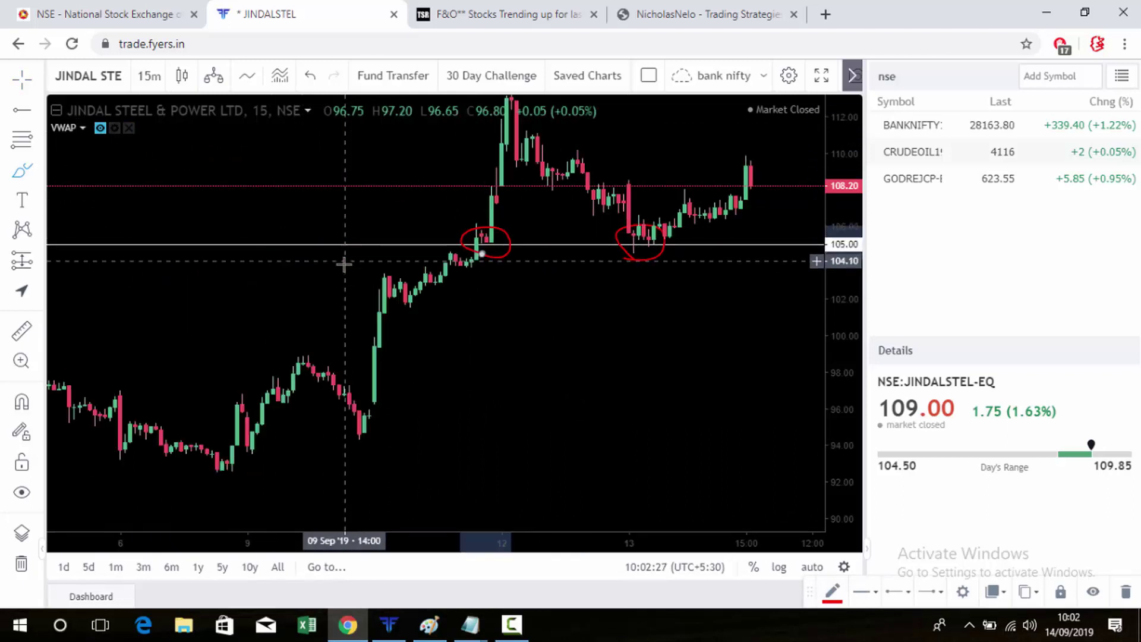
pyautogui.scroll(-4, 341, 265)
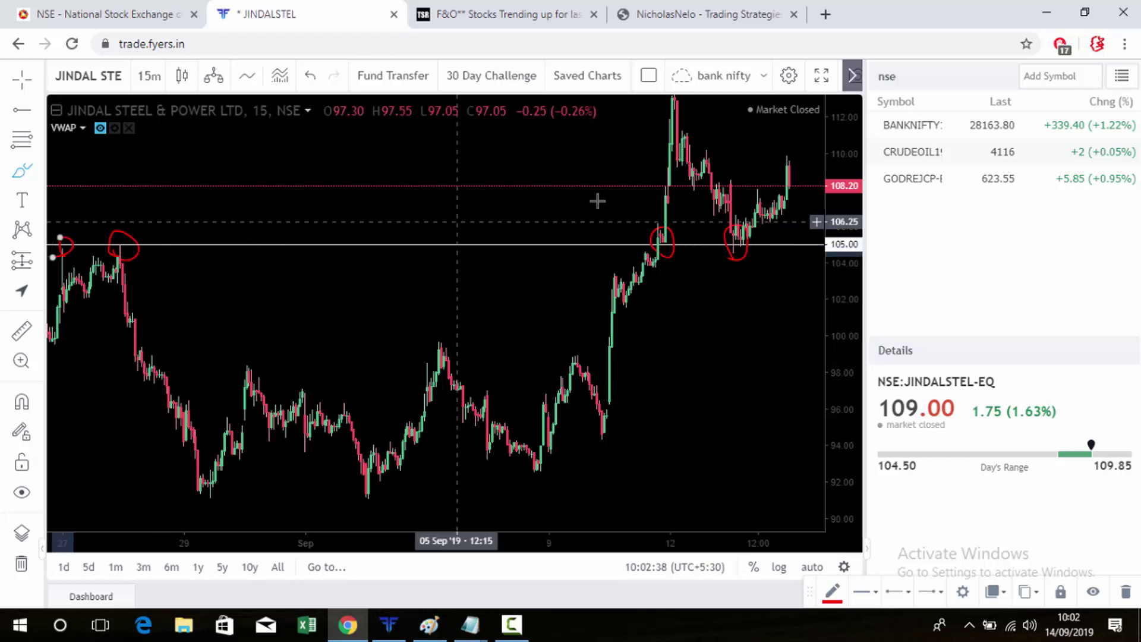
pyautogui.scroll(1, 683, 222)
pyautogui.scroll(2, 684, 235)
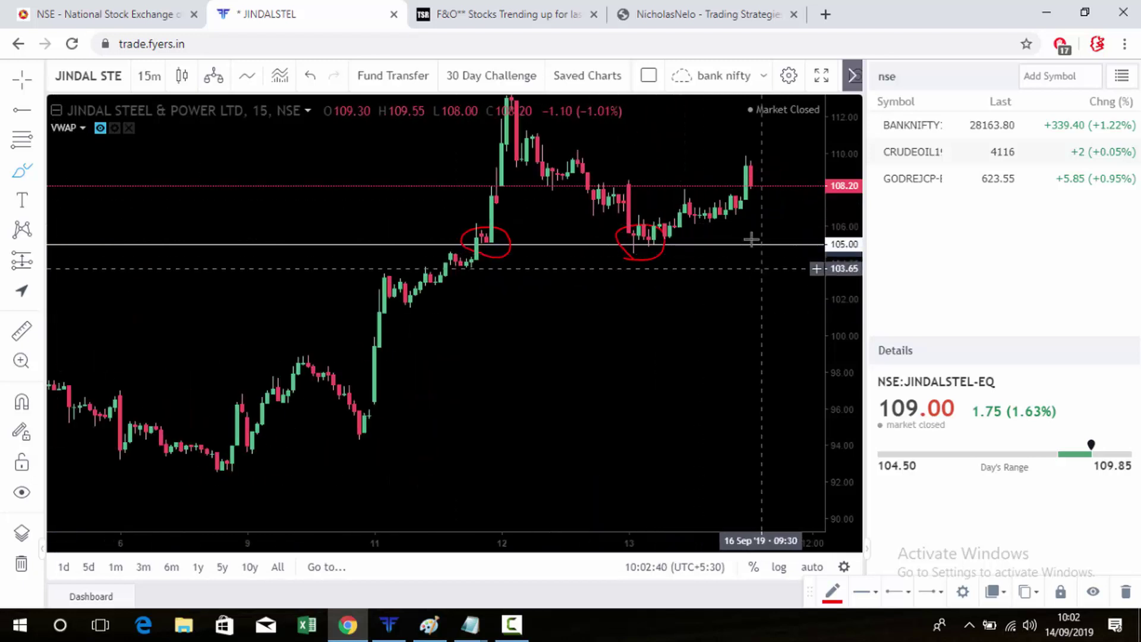
# Step: Draw a downward arrow below the last candle and an upward arrow curving toward 110
pyautogui.moveTo(761, 270)
pyautogui.mouseDown()
pyautogui.moveTo(764, 410)
pyautogui.moveTo(779, 425)
pyautogui.moveTo(754, 403)
pyautogui.mouseUp()
pyautogui.scroll(2, 739, 233)
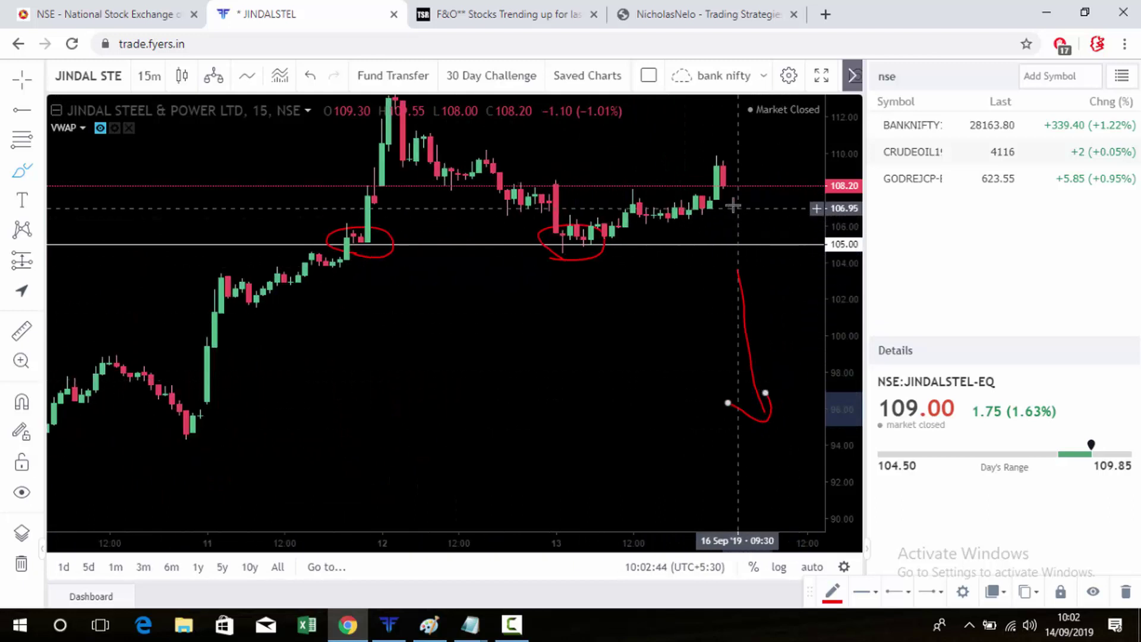
pyautogui.moveTo(739, 231)
pyautogui.mouseDown()
pyautogui.moveTo(754, 226)
pyautogui.moveTo(778, 161)
pyautogui.moveTo(767, 150)
pyautogui.moveTo(785, 144)
pyautogui.moveTo(794, 181)
pyautogui.mouseUp()
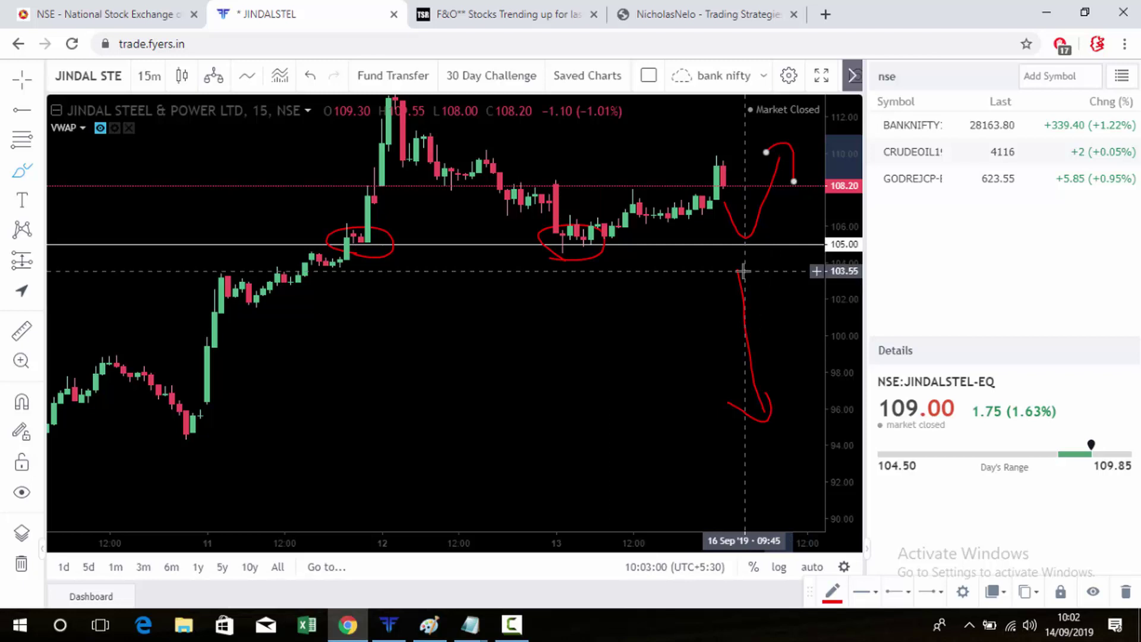
pyautogui.scroll(3, 743, 270)
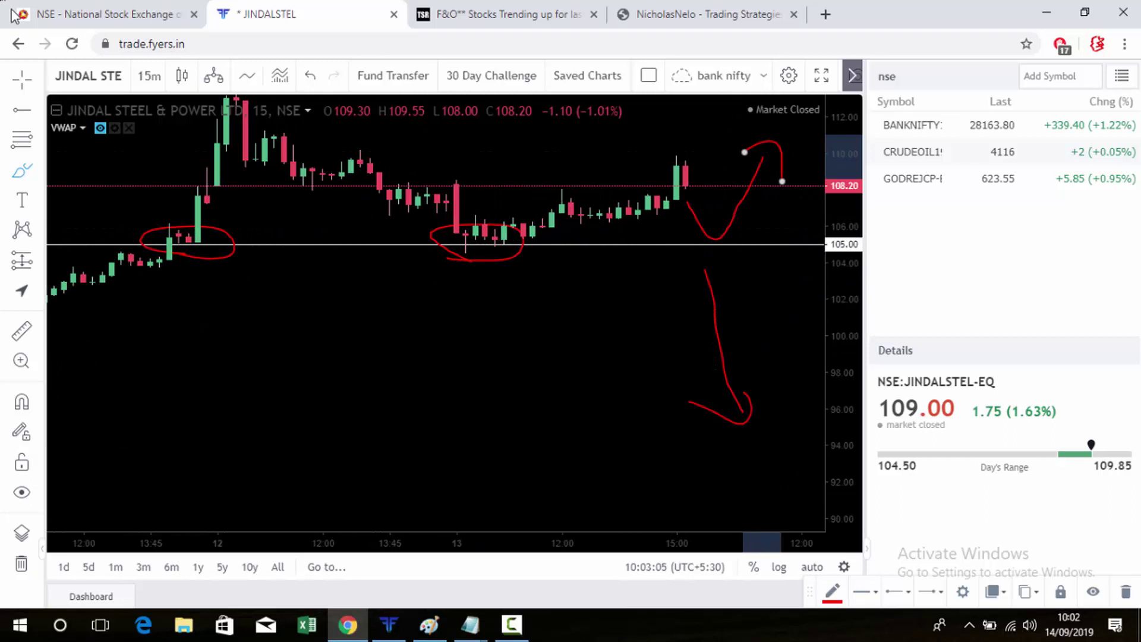
pyautogui.click(158, 85)
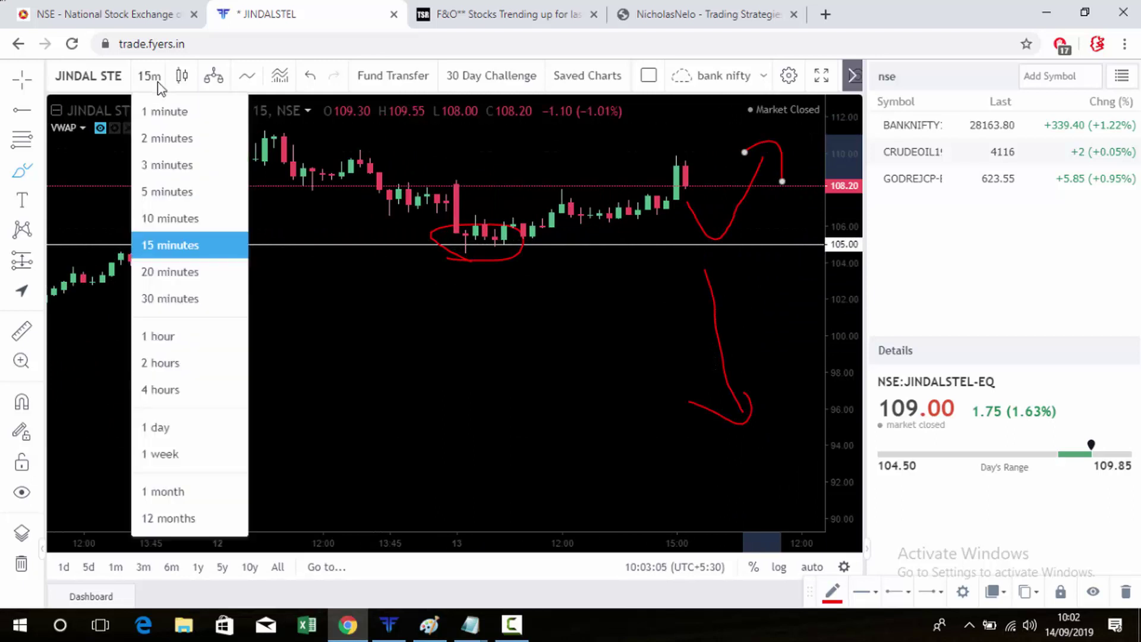
# Step: Switch the JINDALSTEL chart to 3-minute, then 5-minute, then back to 15-minute candles
pyautogui.click(164, 169)
pyautogui.scroll(-5, 411, 232)
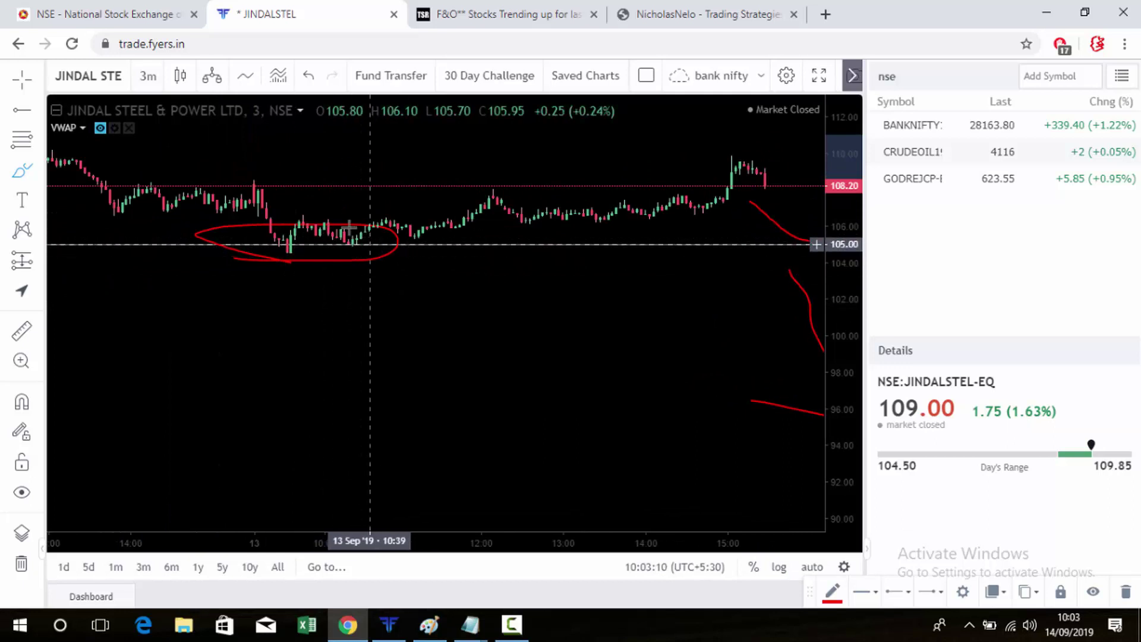
pyautogui.click(148, 75)
pyautogui.click(160, 190)
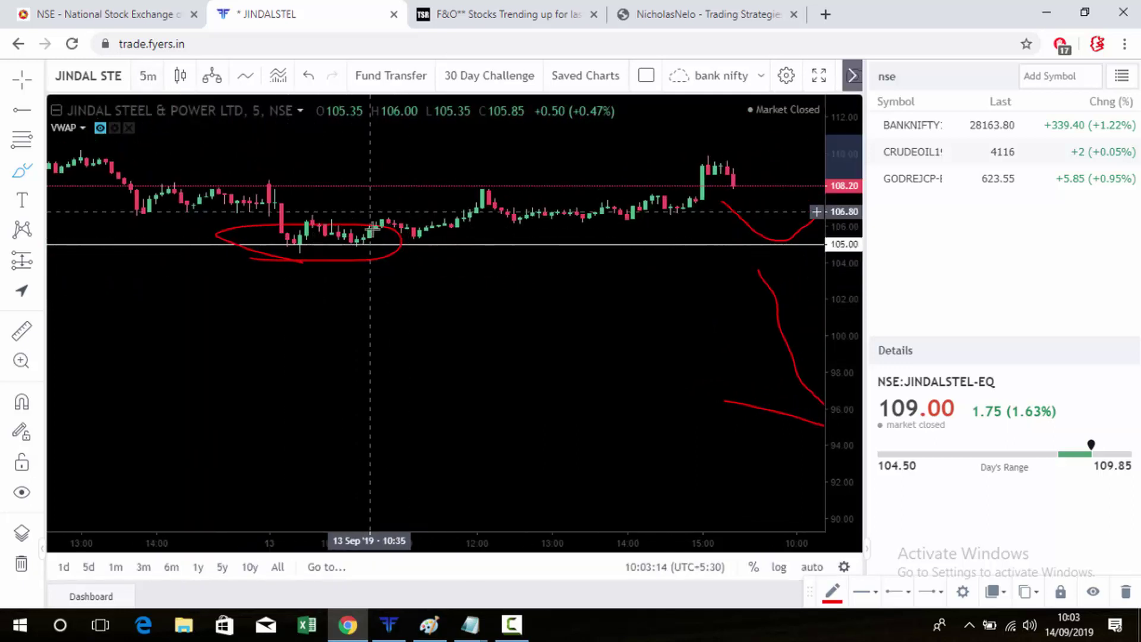
pyautogui.click(148, 75)
pyautogui.click(162, 245)
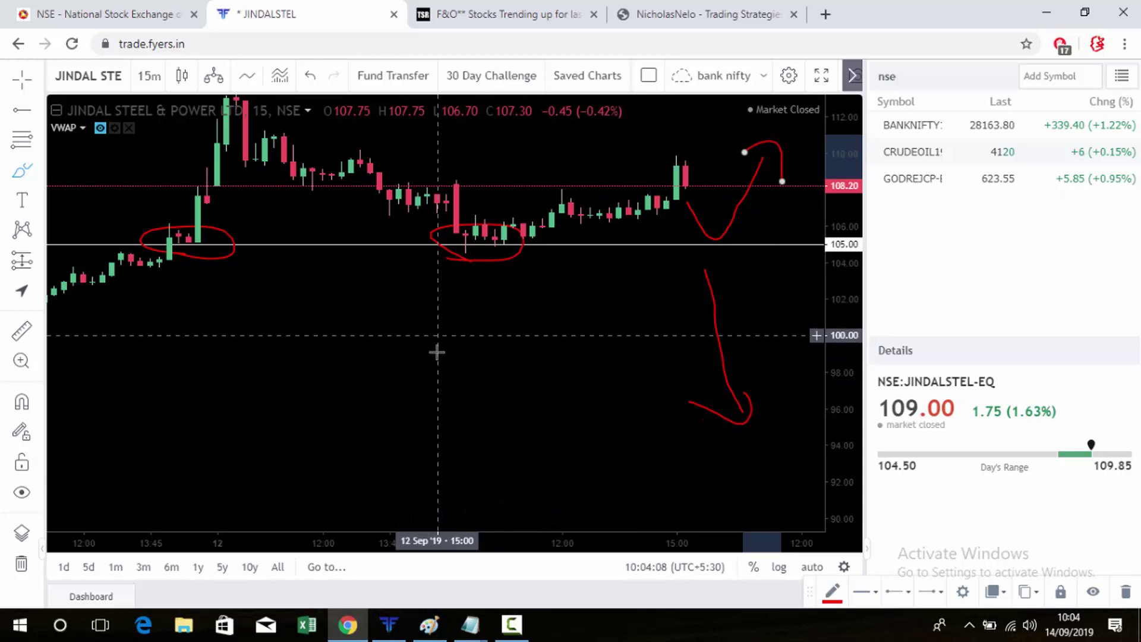
# Step: Start a new price alert for JINDALSTEL from the Fyers One watchlist
pyautogui.click(397, 624)
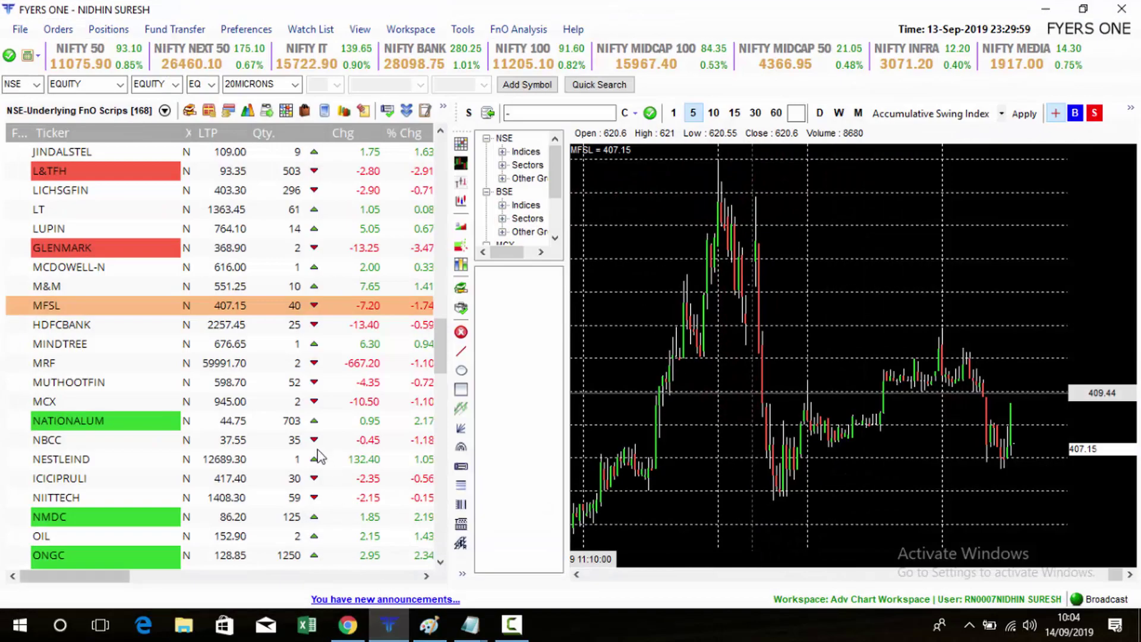
pyautogui.click(94, 152)
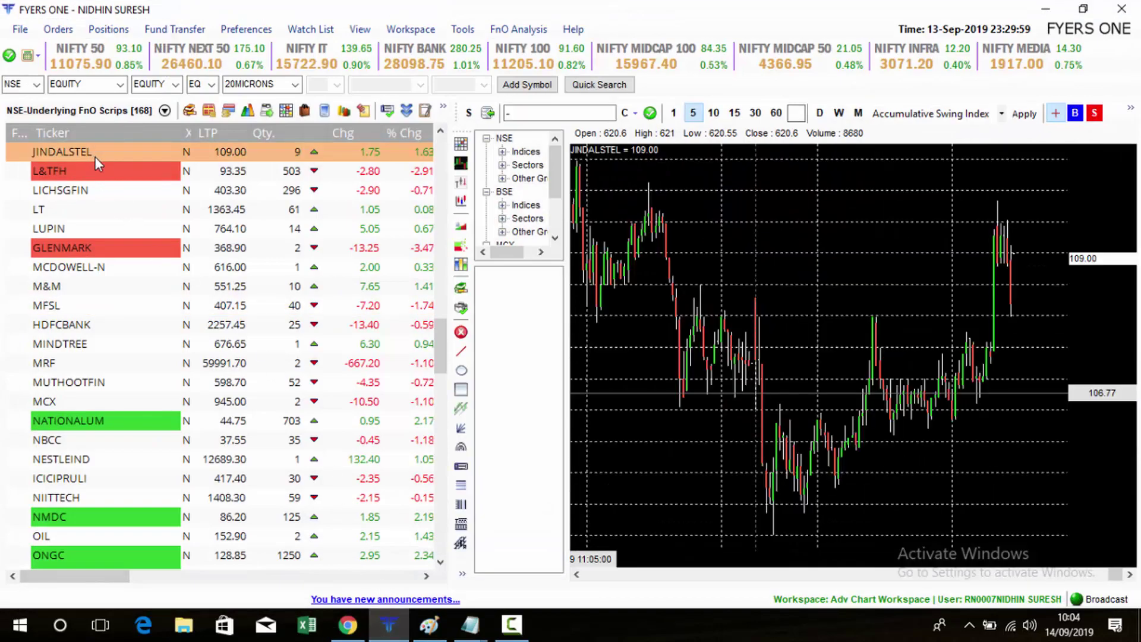
pyautogui.rightClick(94, 156)
pyautogui.click(146, 459)
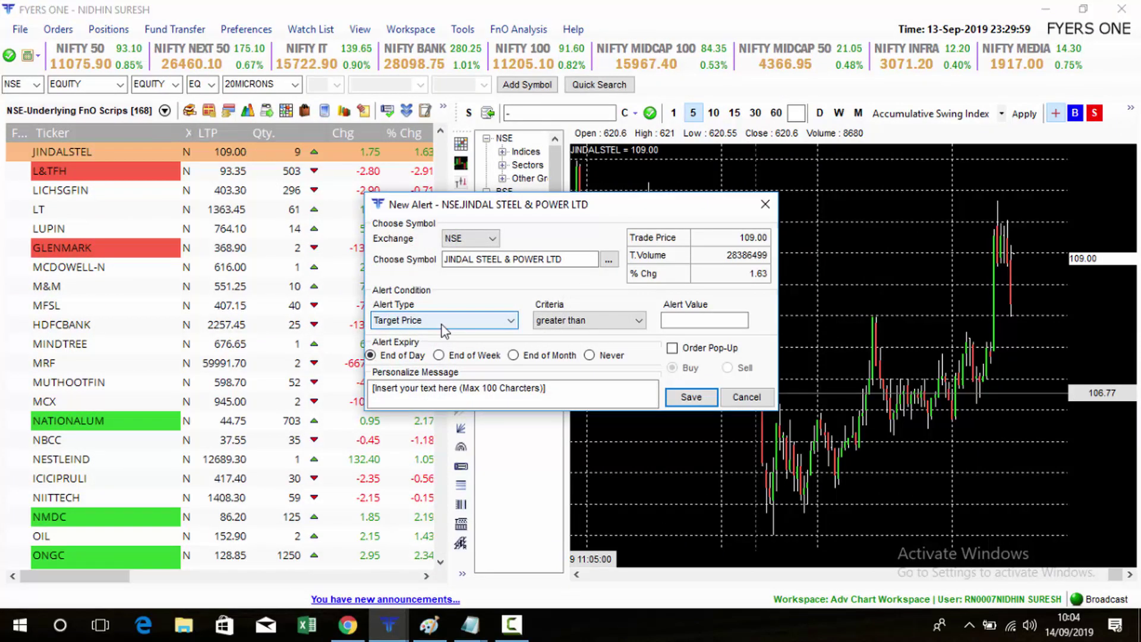
# Step: Set the alert to trigger at lesser than or equal to 105.10
pyautogui.click(591, 322)
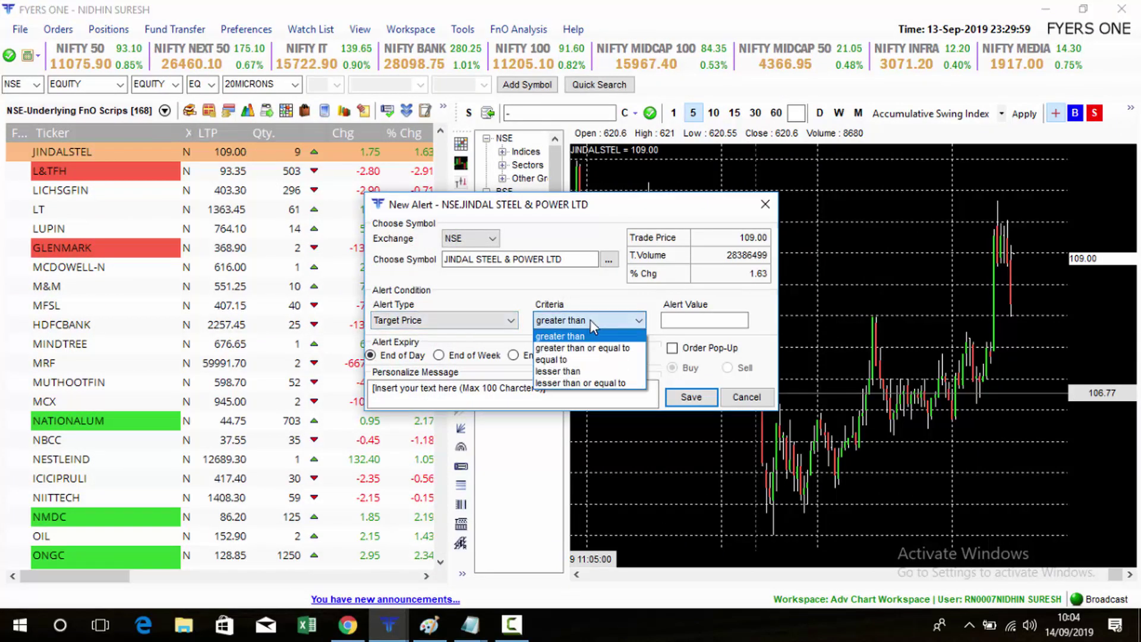
pyautogui.click(581, 383)
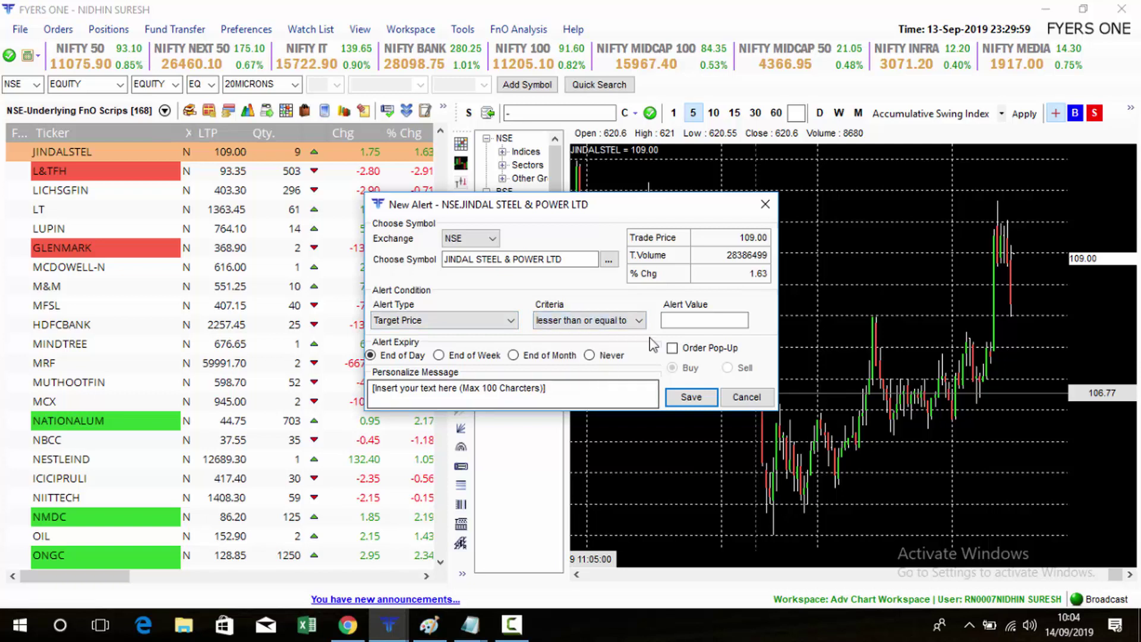
pyautogui.click(692, 321)
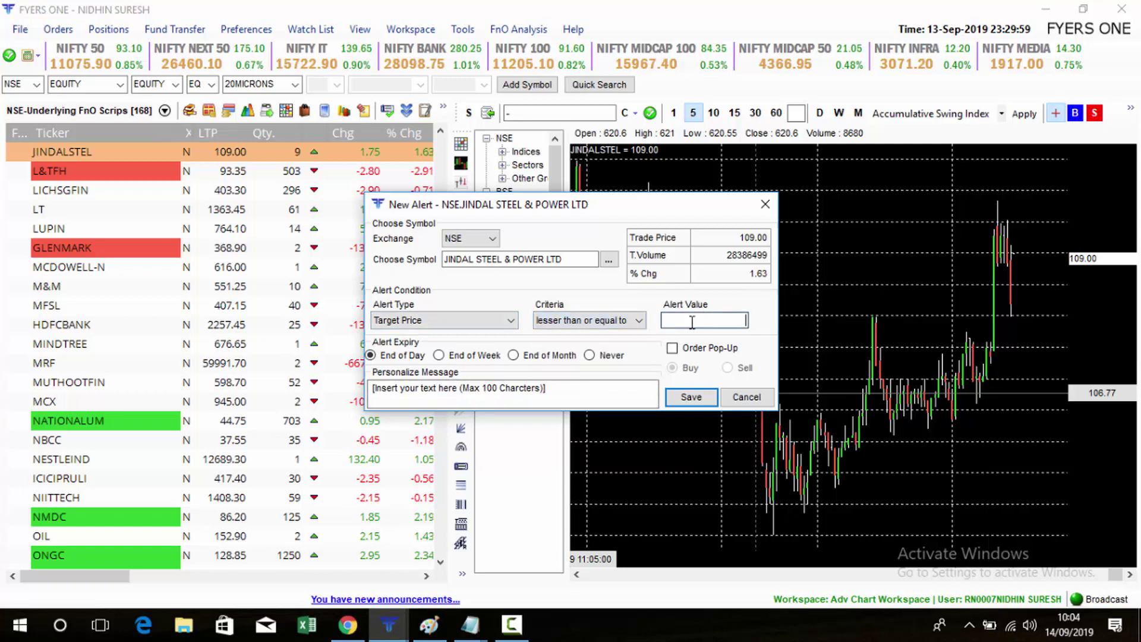
pyautogui.write('105.10')
# Step: Set End of Month expiry, add the message 'jindal touch 105', and save the alert
pyautogui.click(514, 359)
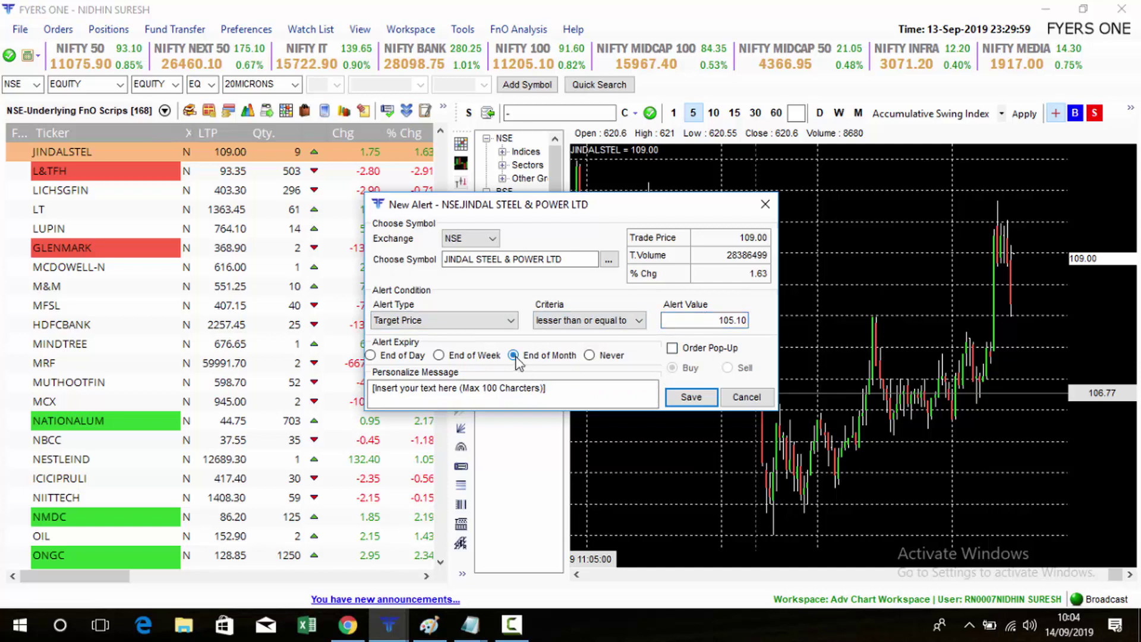
pyautogui.click(385, 358)
pyautogui.click(439, 356)
pyautogui.click(512, 355)
pyautogui.click(557, 384)
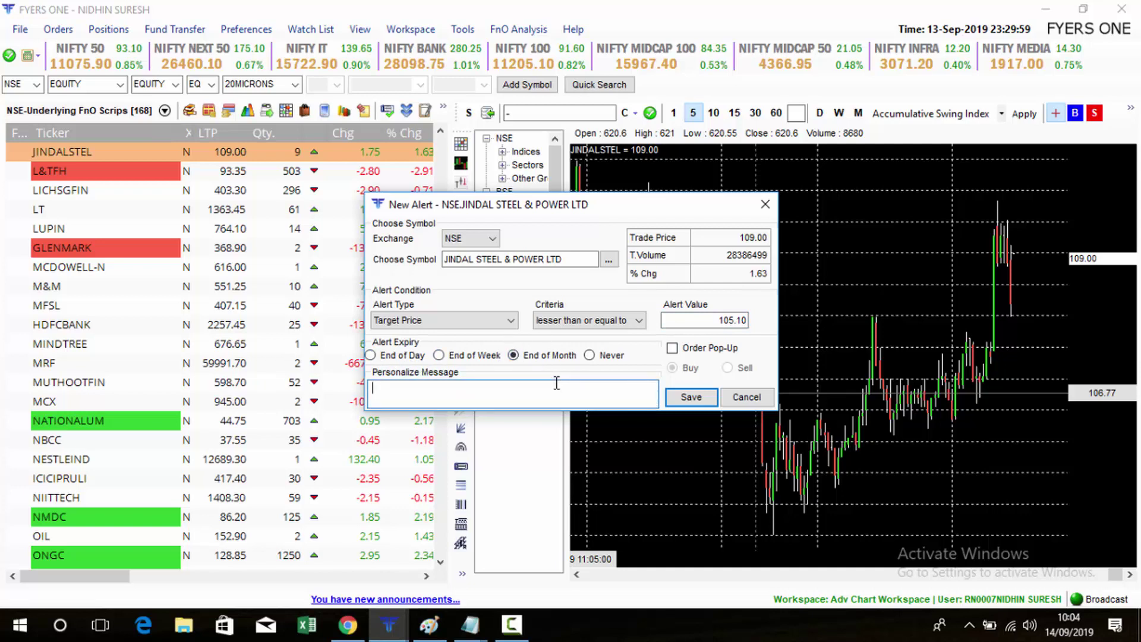
pyautogui.write('jindal touch 105')
pyautogui.click(678, 399)
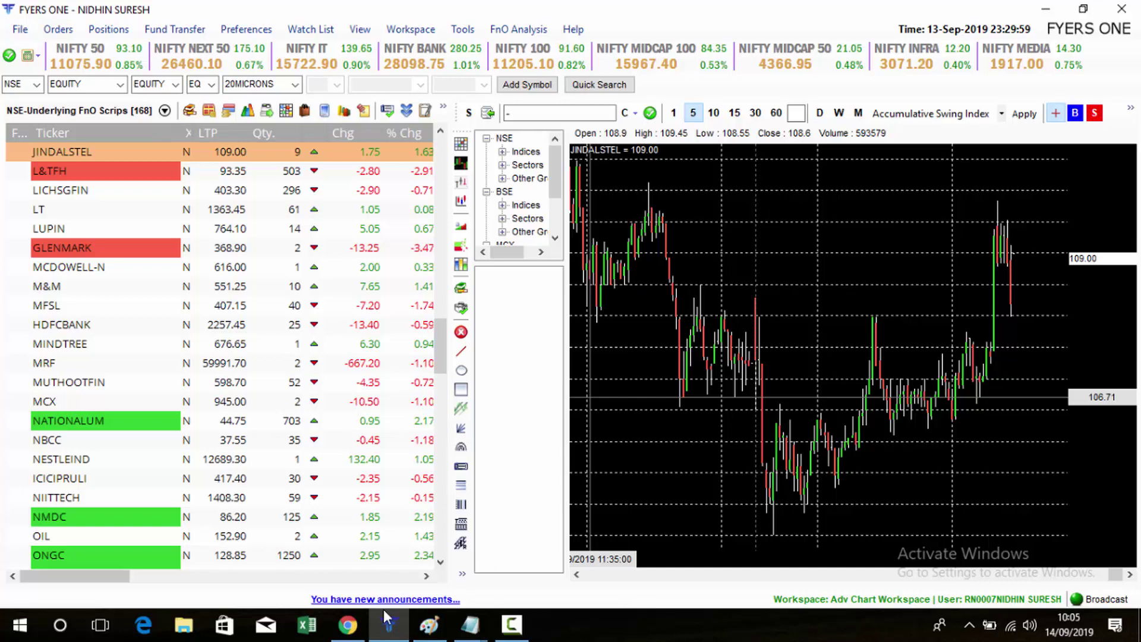
# Step: Zoom the JINDALSTEL chart out and back in to review earlier days around 105, then return to Paint
pyautogui.moveTo(358, 626)
pyautogui.click(371, 556)
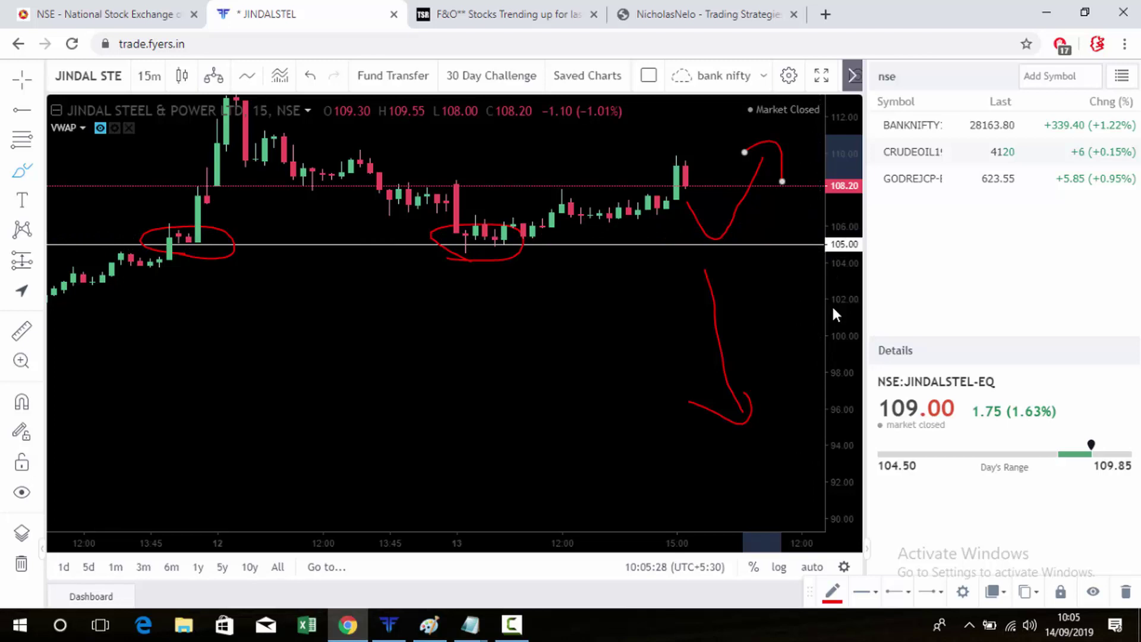
pyautogui.scroll(2, 843, 250)
pyautogui.scroll(-2, 842, 265)
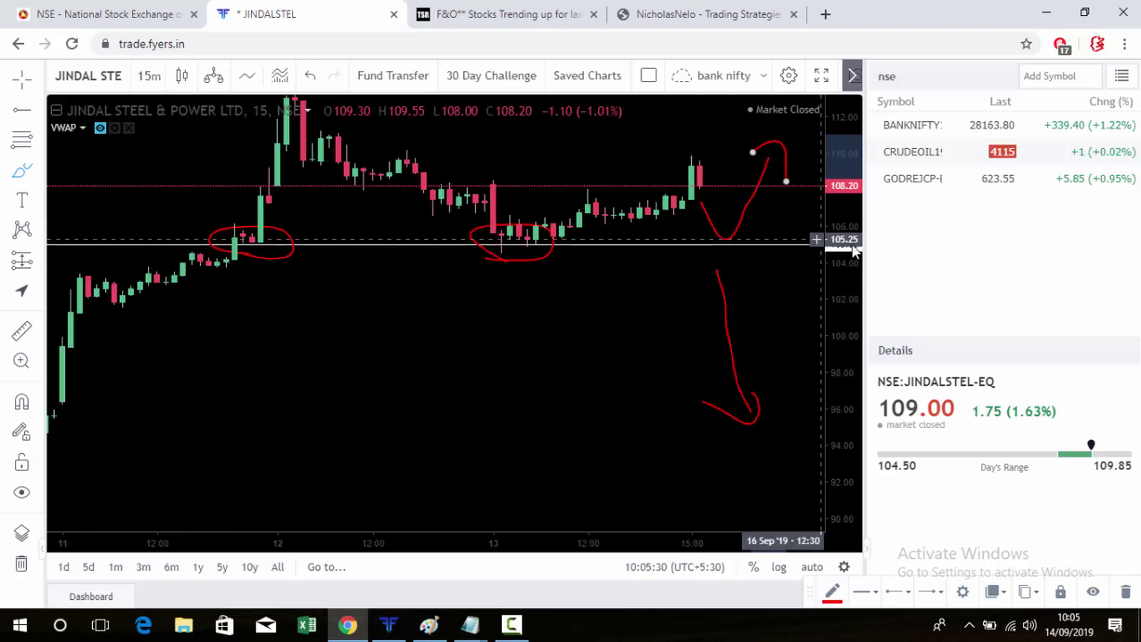
pyautogui.scroll(-2, 331, 247)
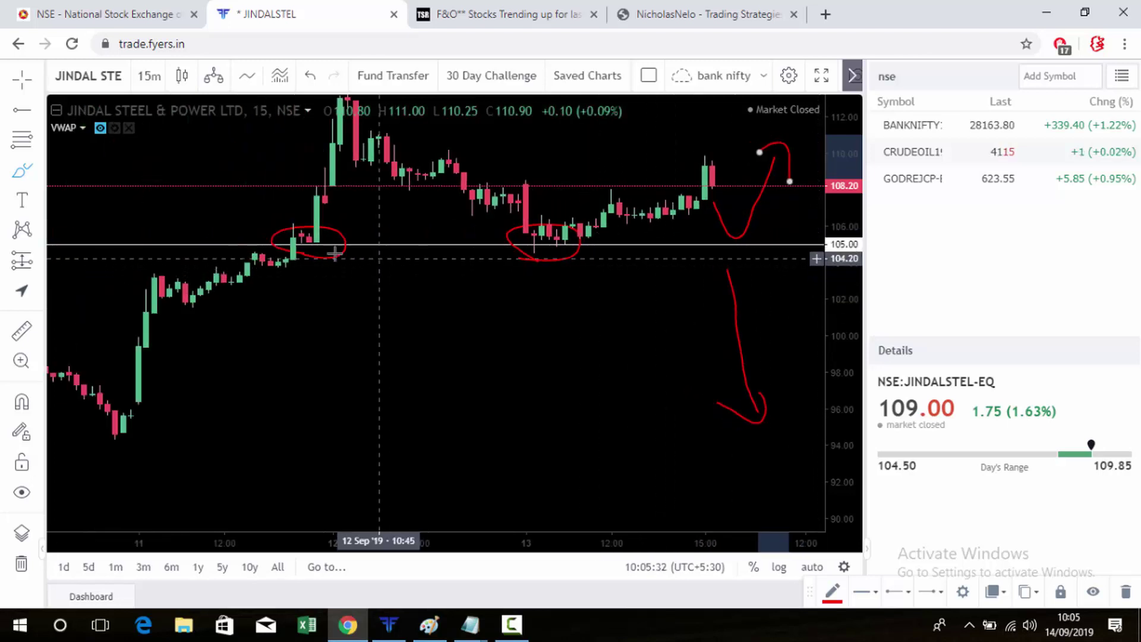
pyautogui.scroll(-1, 380, 261)
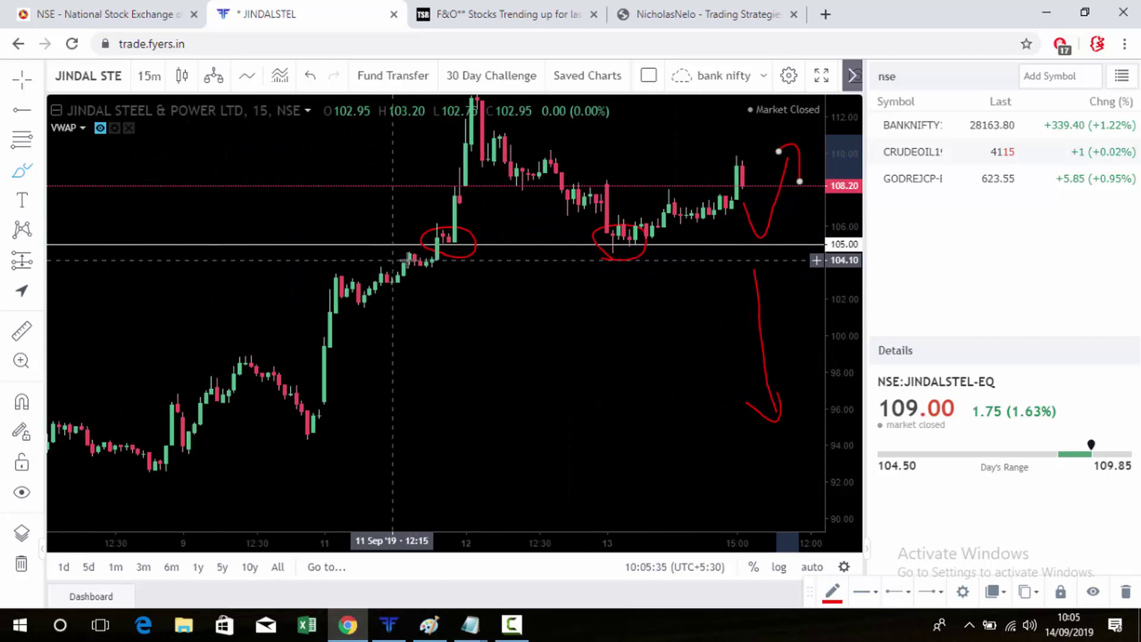
pyautogui.scroll(-4, 438, 280)
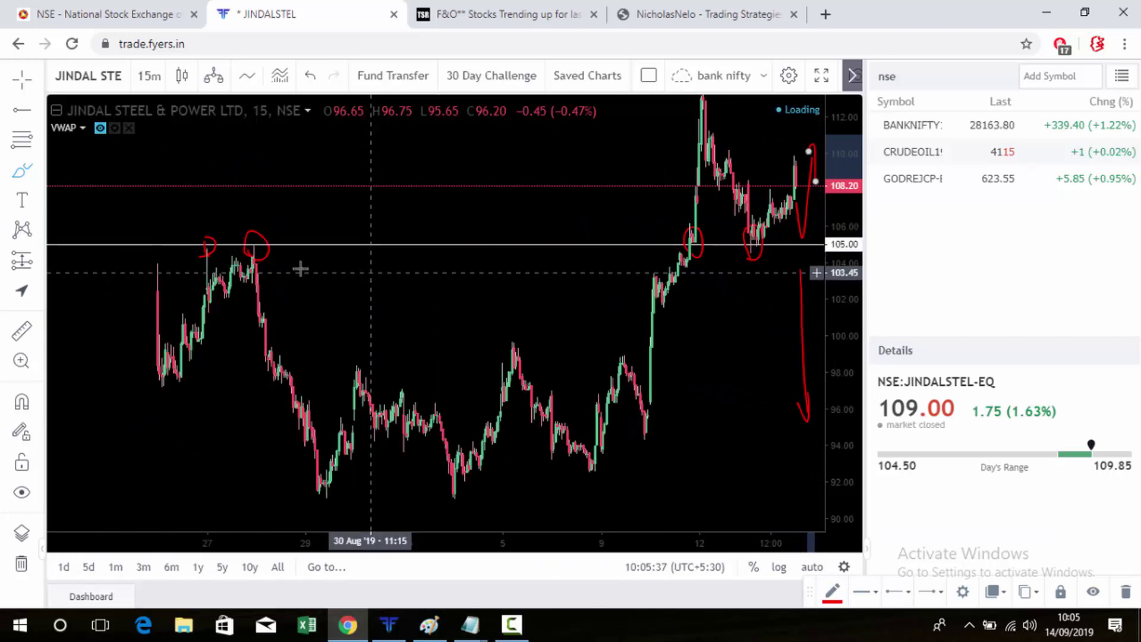
pyautogui.scroll(3, 668, 248)
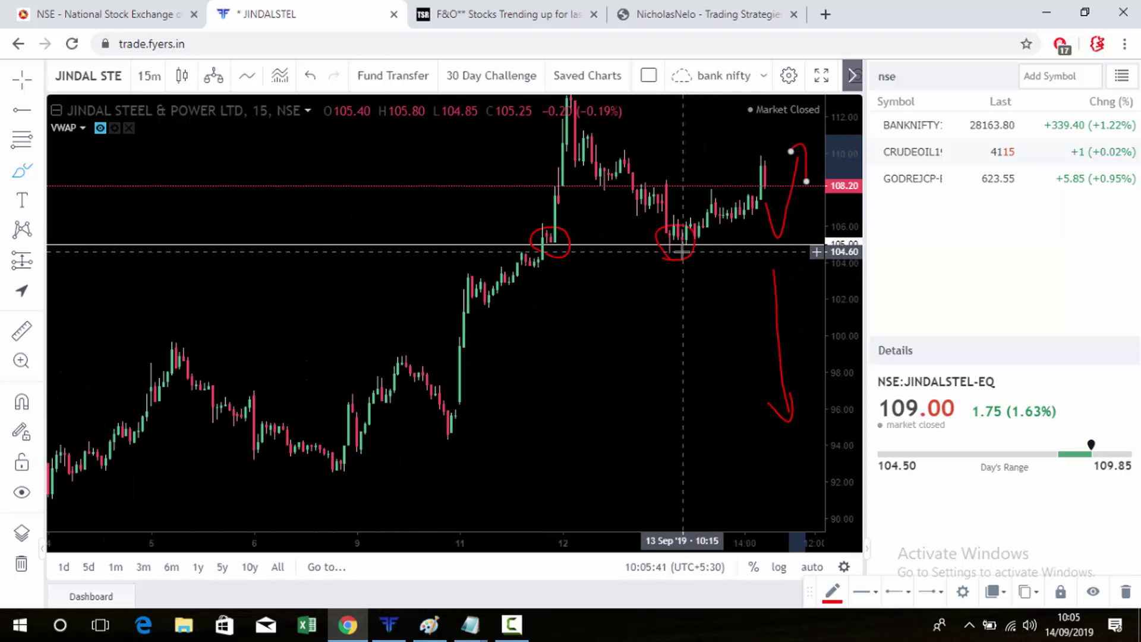
pyautogui.scroll(1, 721, 288)
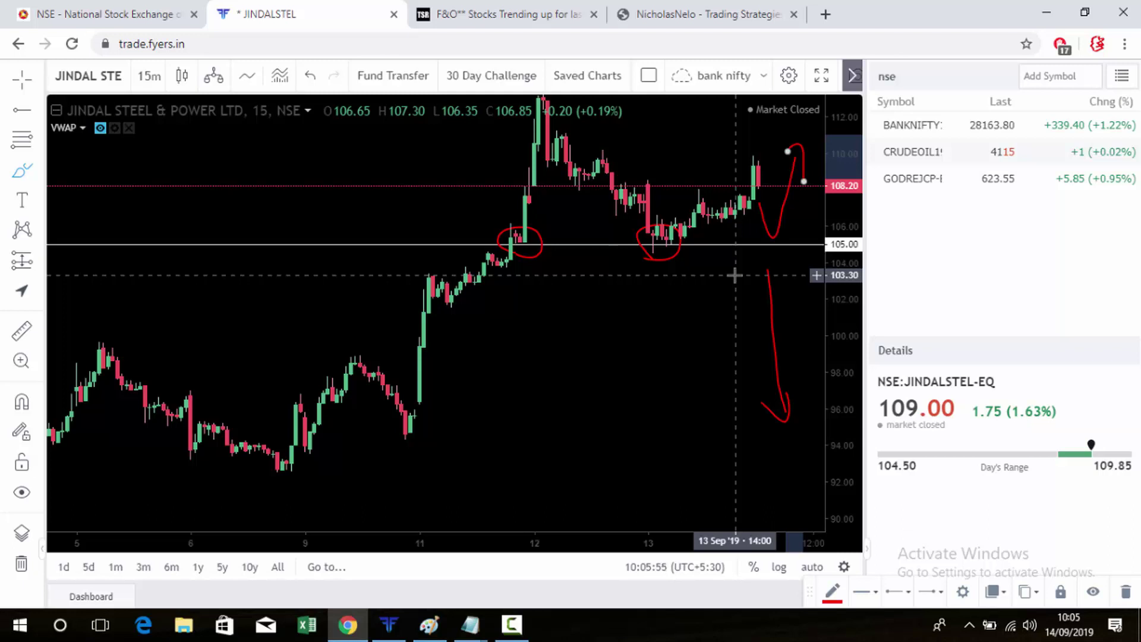
pyautogui.click(431, 625)
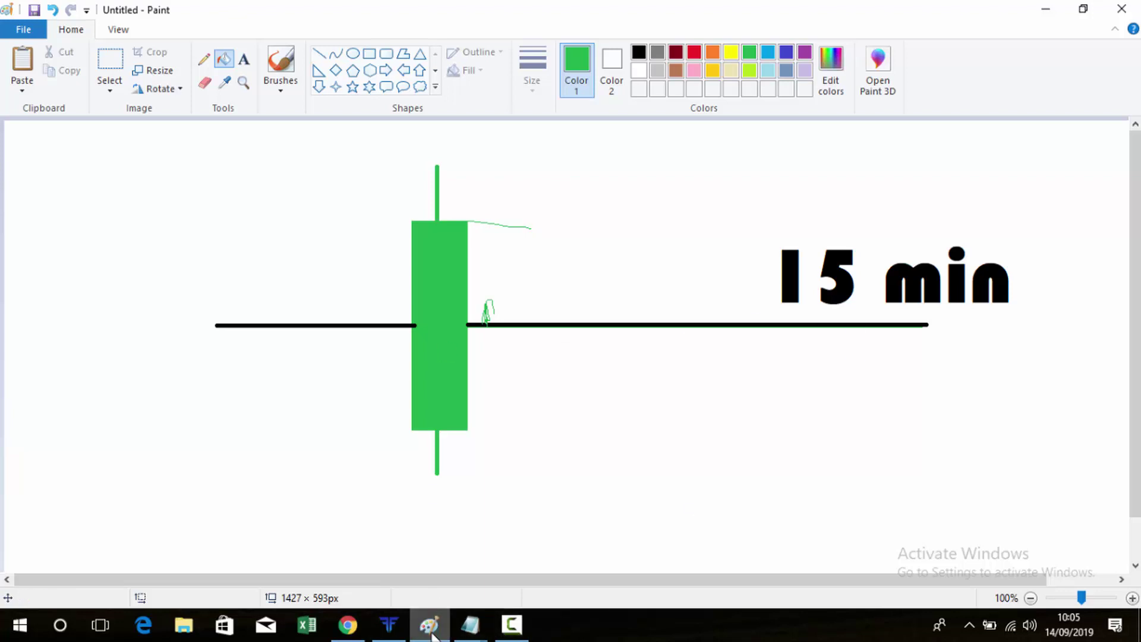
# Step: Keep the Fyers Web JINDALSTEL chart on 15-minute candles
pyautogui.click(348, 625)
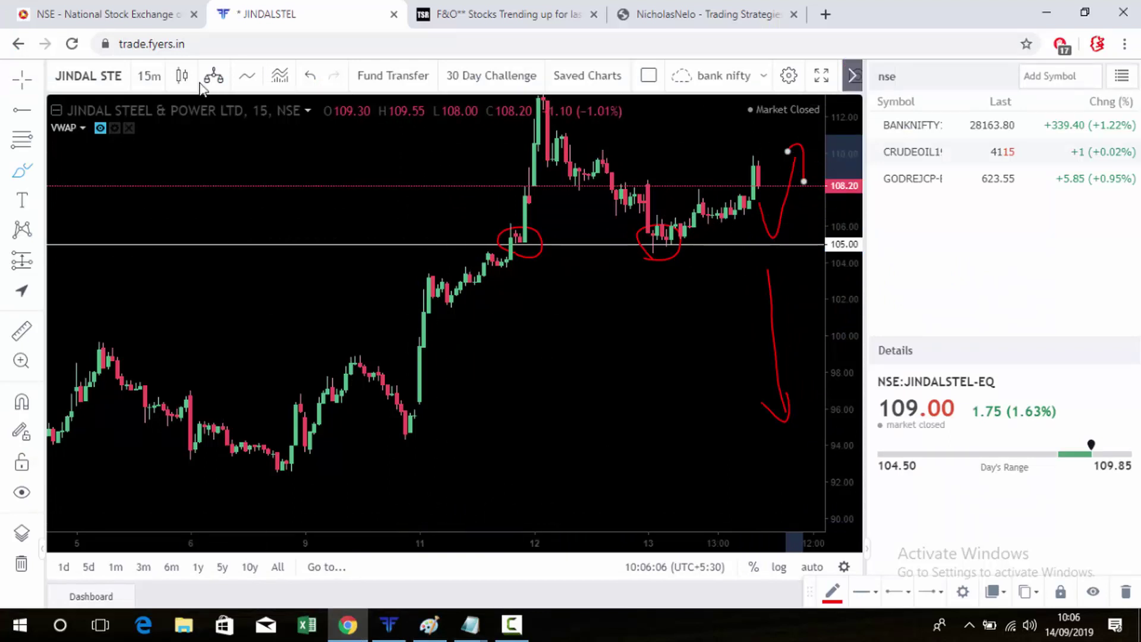
pyautogui.click(153, 82)
pyautogui.click(171, 245)
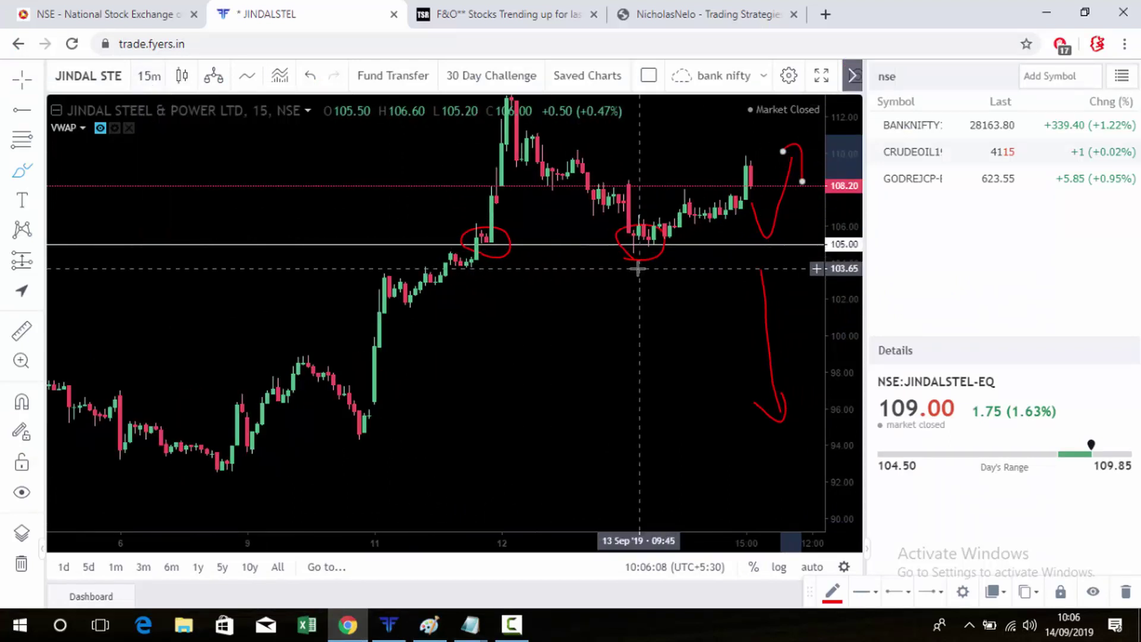
# Step: Fill the Paint candlestick red, then green again, and return to the JINDALSTEL chart
pyautogui.click(429, 625)
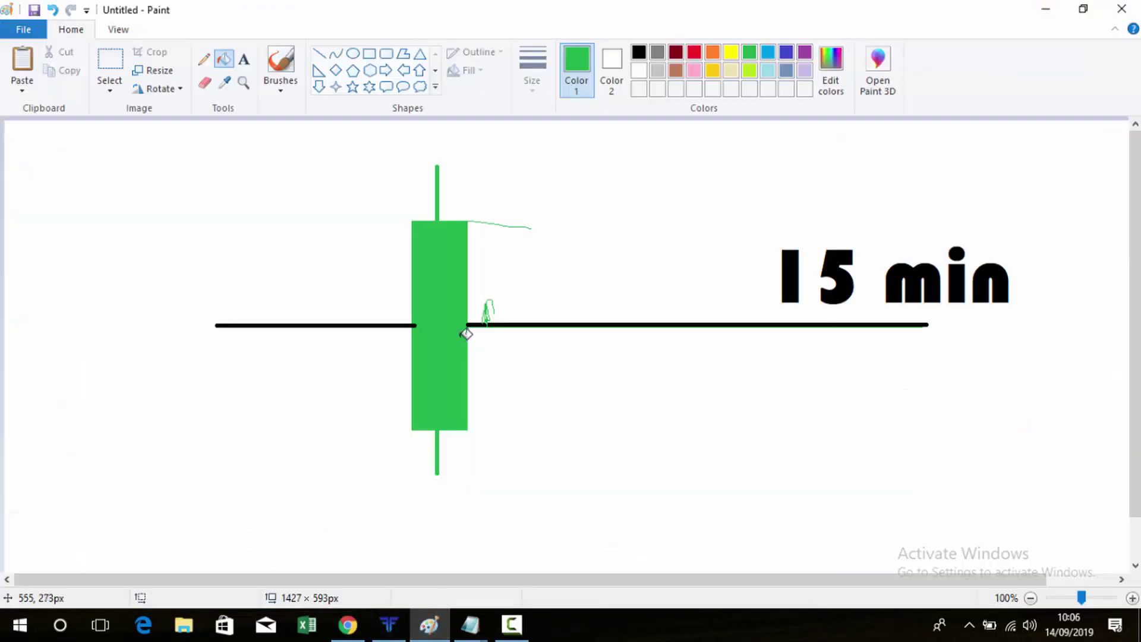
pyautogui.click(694, 52)
pyautogui.click(464, 300)
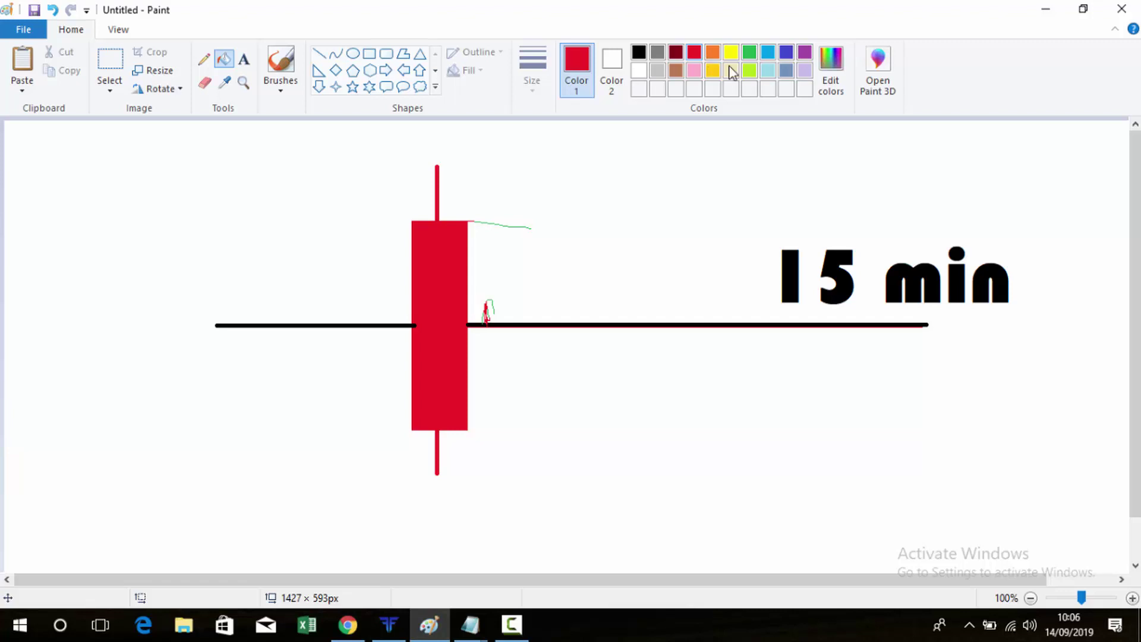
pyautogui.click(751, 54)
pyautogui.click(444, 264)
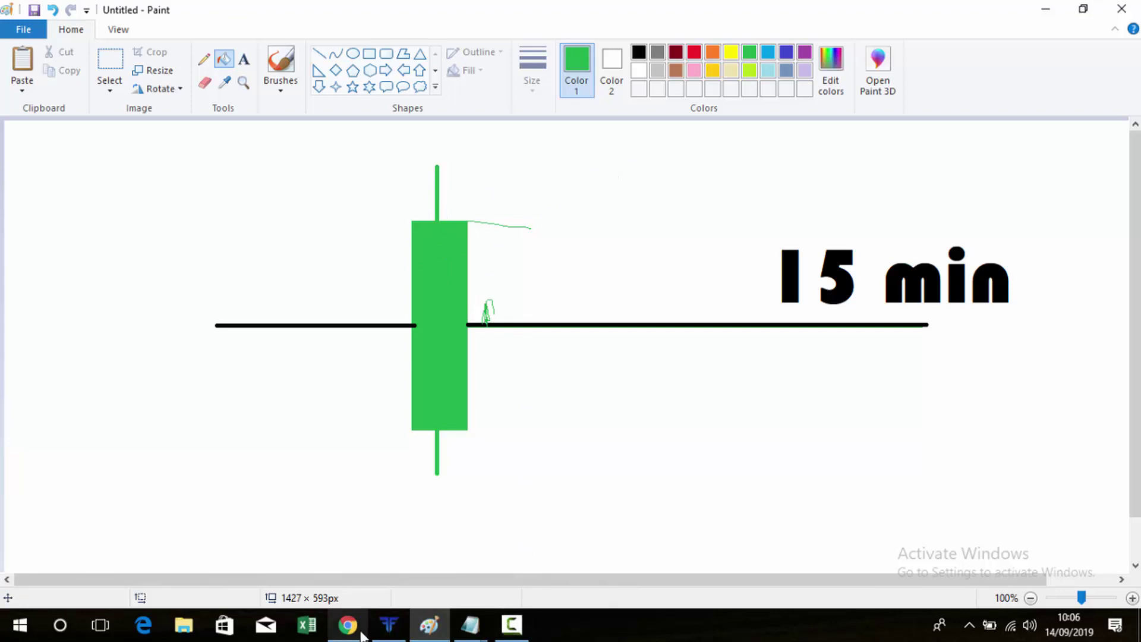
pyautogui.moveTo(360, 635)
pyautogui.click(361, 571)
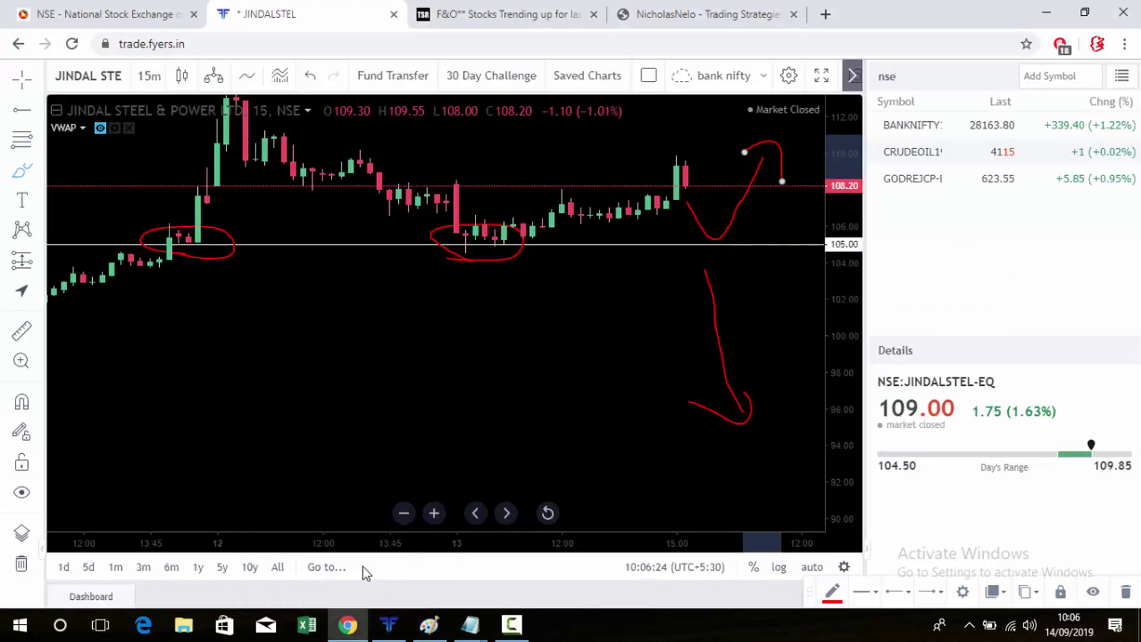